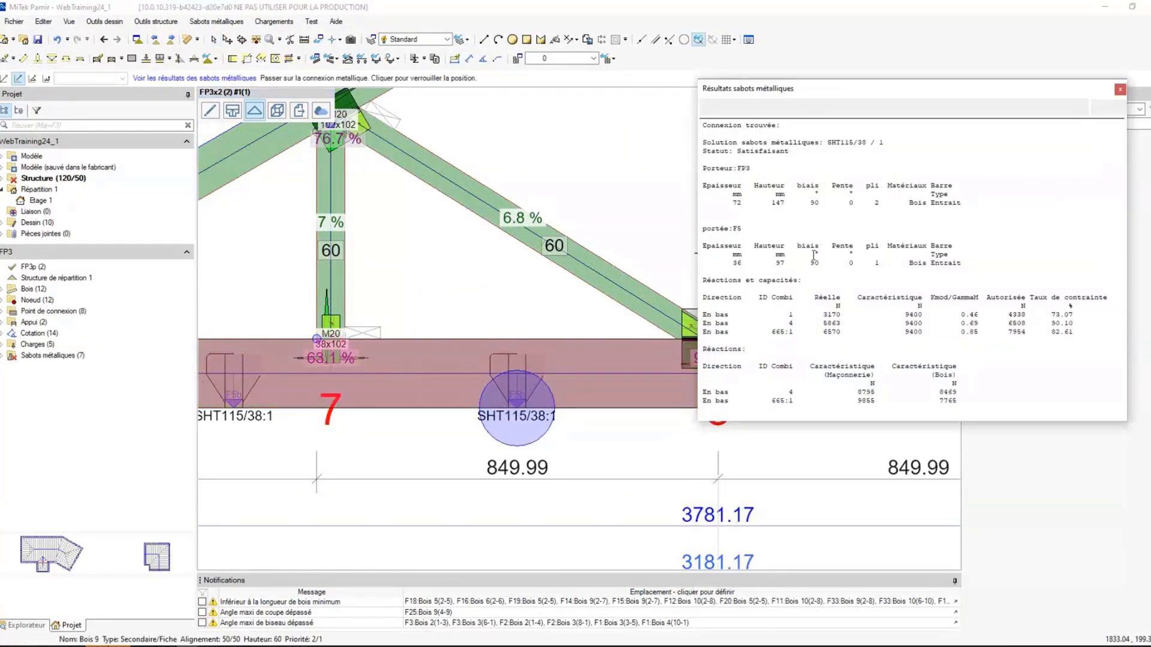
- Review the load results of the SHT115/38 hanger between nodes 7 and 8 of FP3 and check its alternative solutions
mouse_move(1055, 311)
left_mouse_down()
mouse_move(1072, 331)
mouse_move(1062, 317)
left_mouse_up()
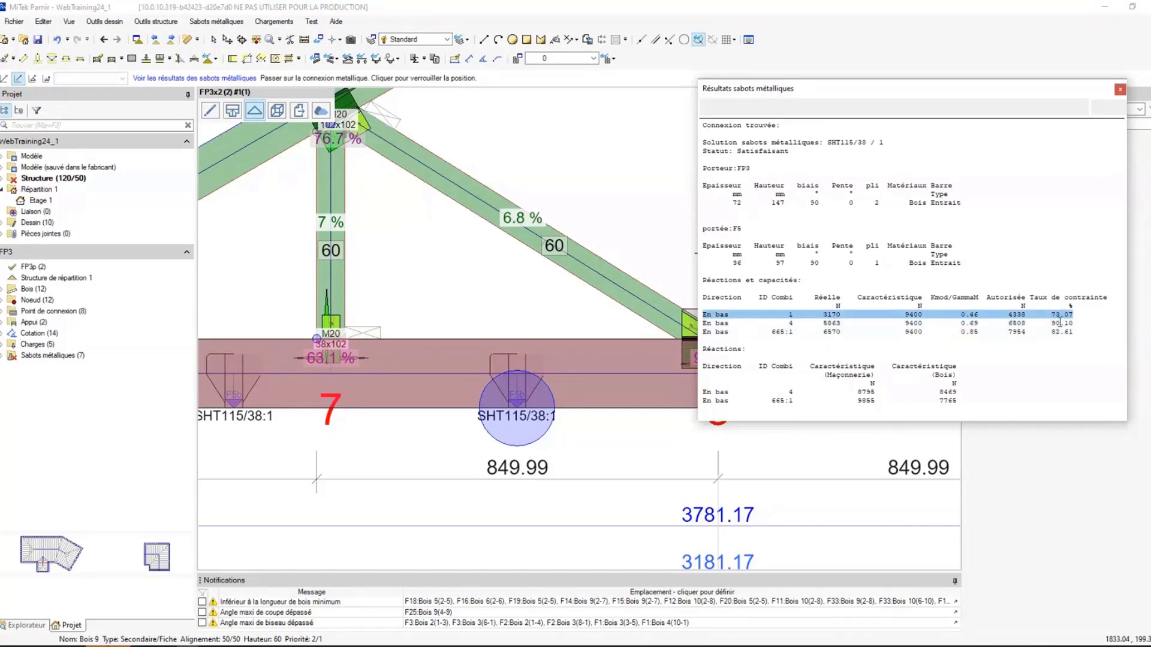
left_click(1062, 324)
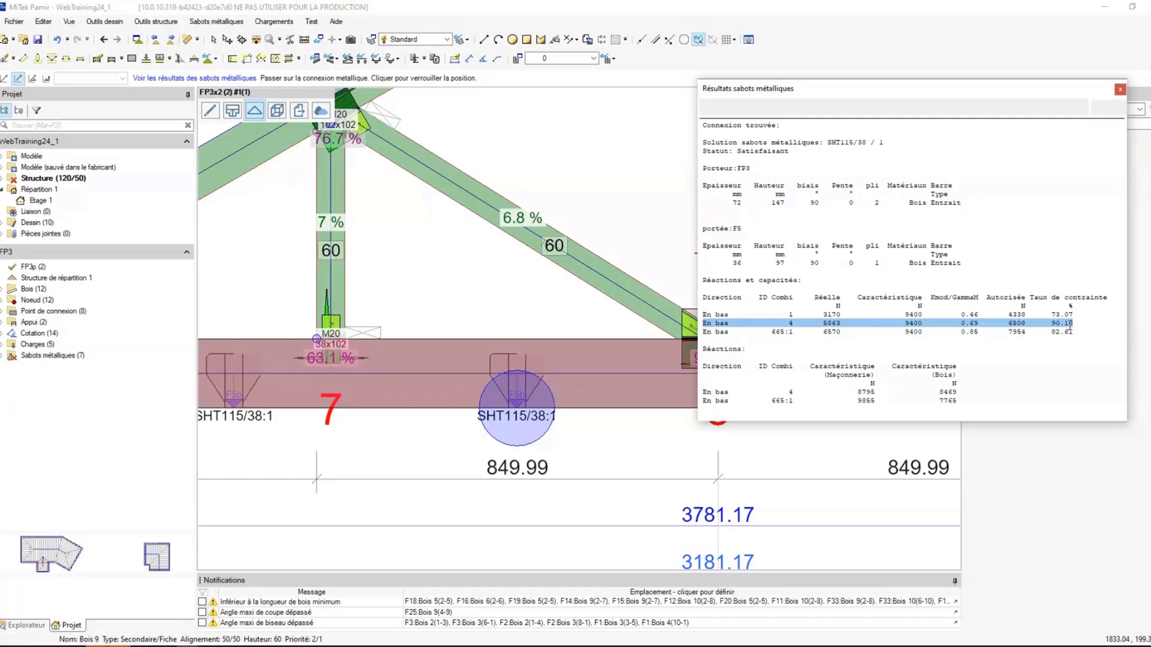
left_click(1059, 331)
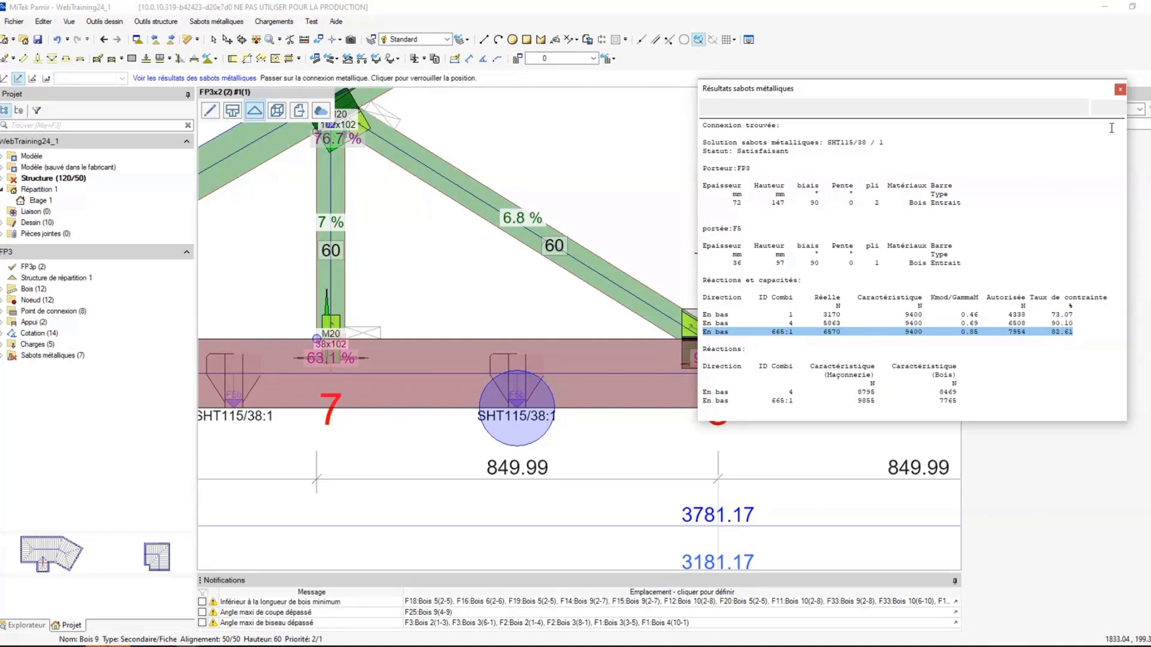
left_click(1120, 89)
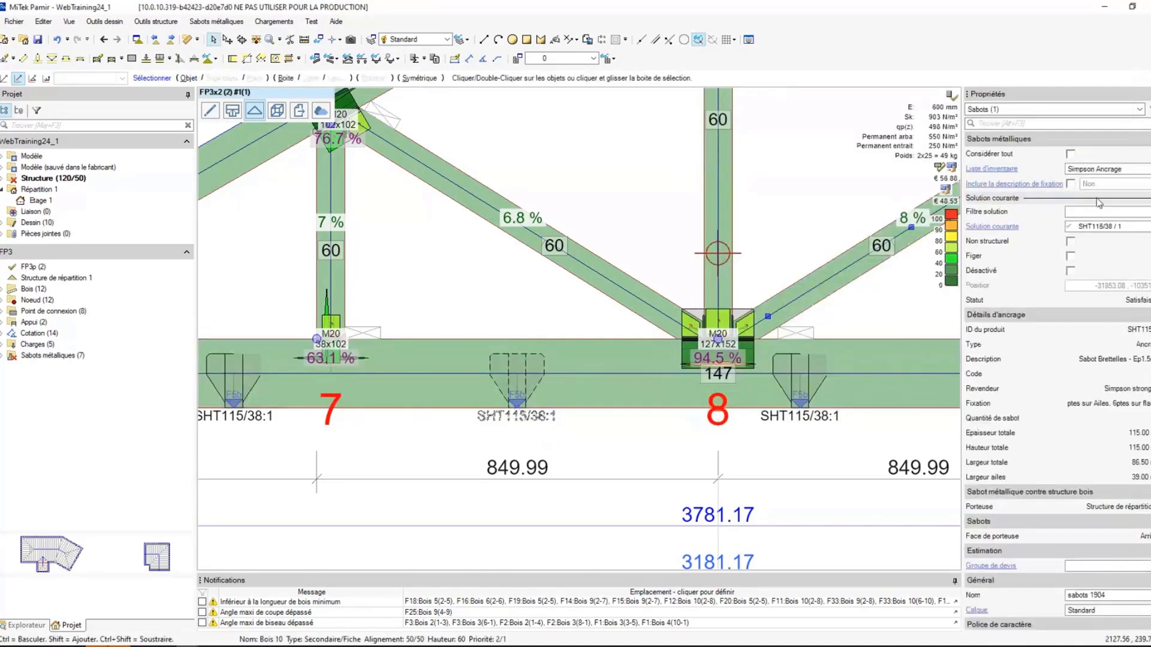
left_click(1130, 234)
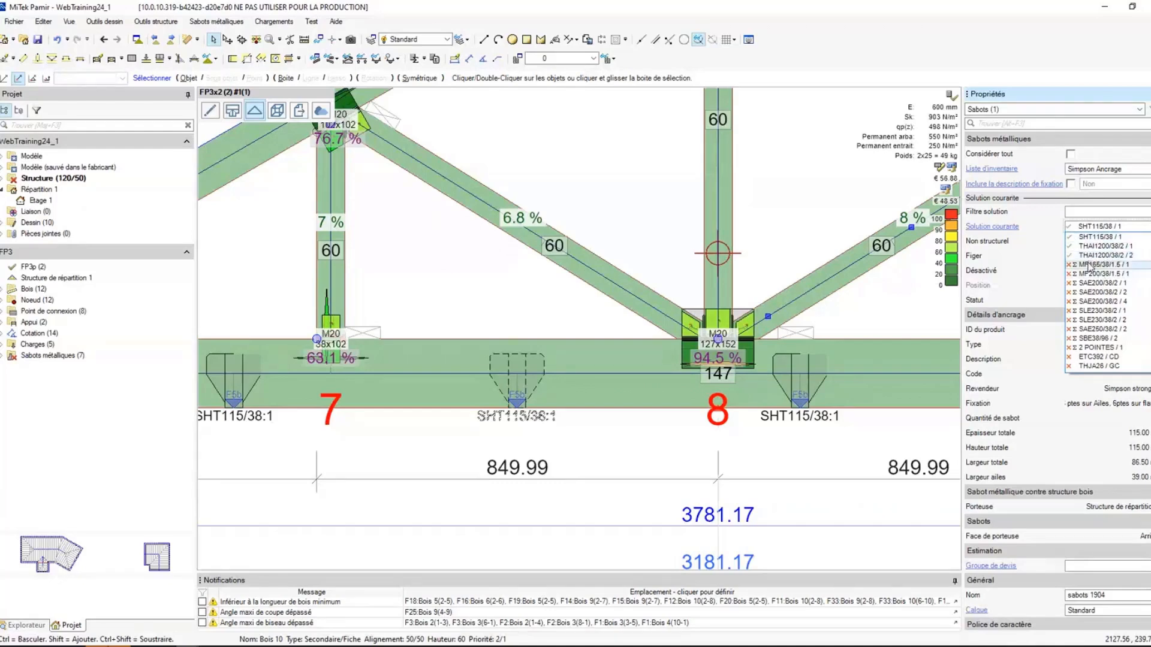
left_click(808, 249)
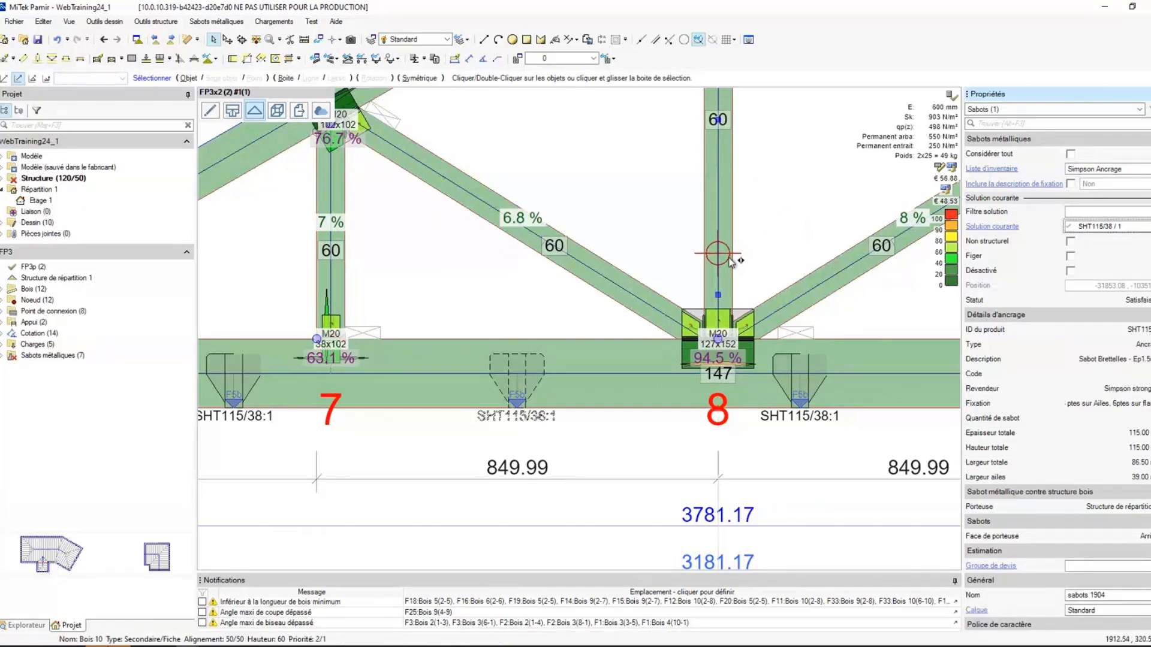
- Check the connector results for the 2xAT1 / 4 angle bracket at support a1 of truss FP3
scroll(730, 262, "down", 5)
scroll(555, 298, "up", 10)
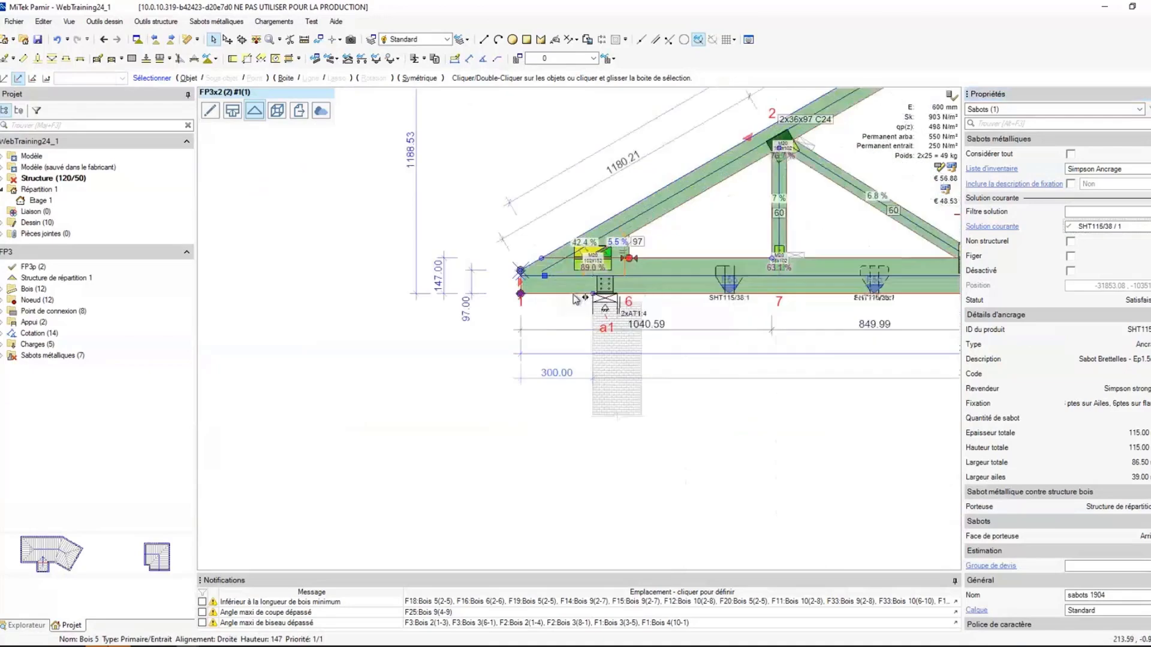
left_click(630, 265)
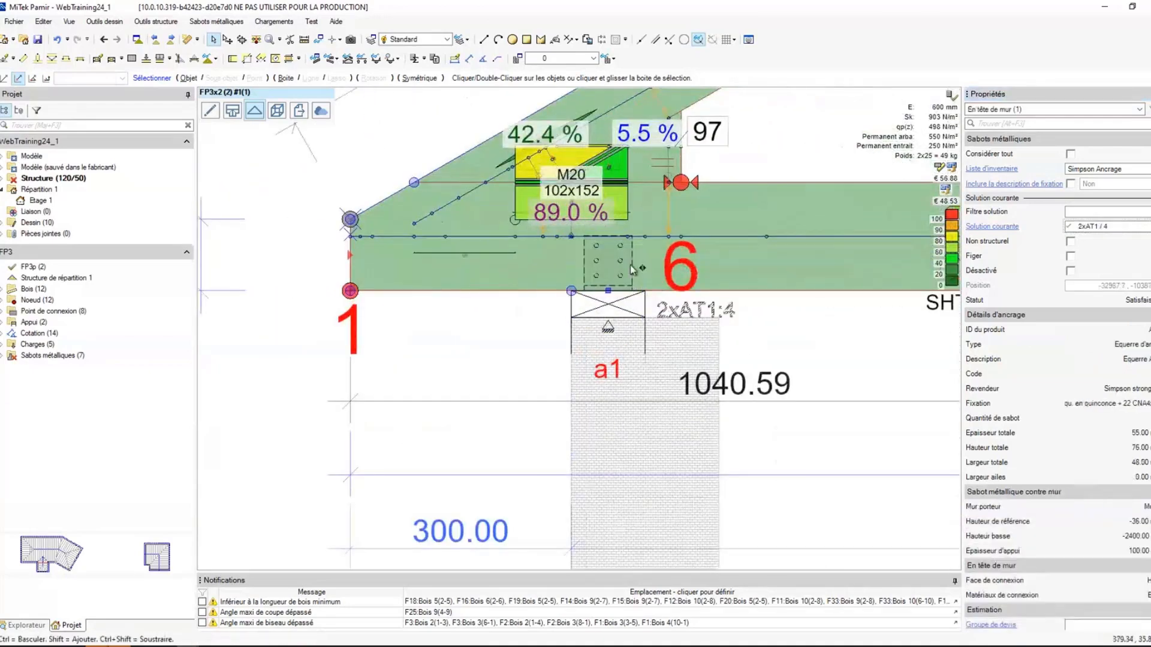
right_click(613, 278)
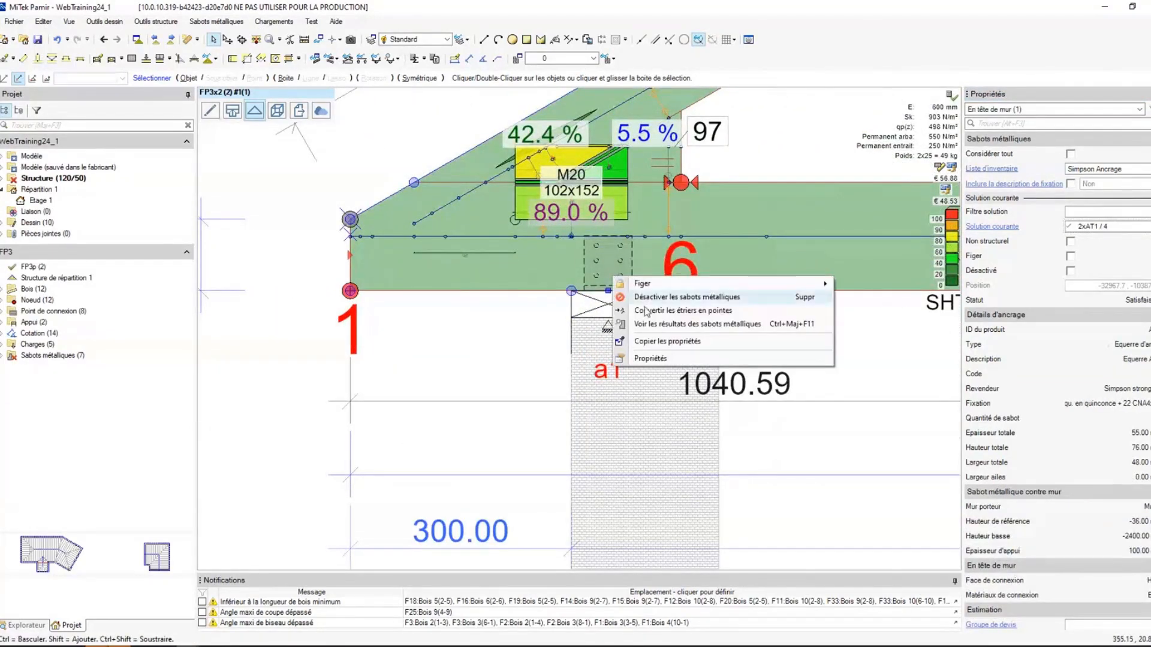
left_click(656, 325)
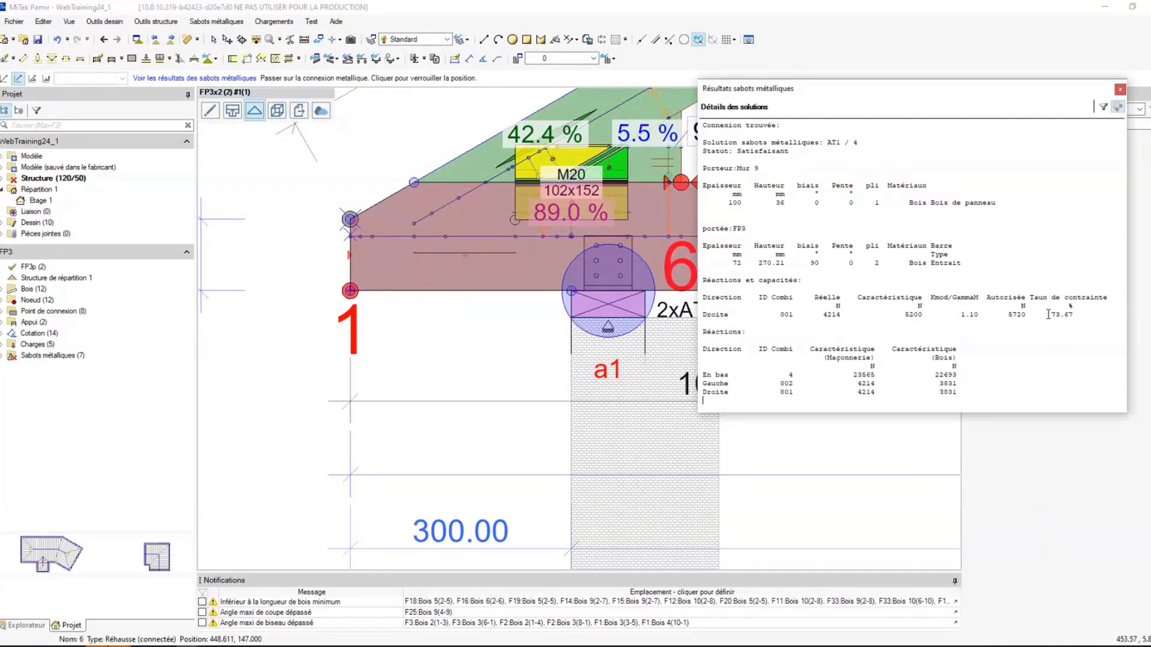
left_click(1120, 89)
- Set the current solution of the wall-head bracket at support a1 to 2xE19/3 / 6
left_click(630, 262)
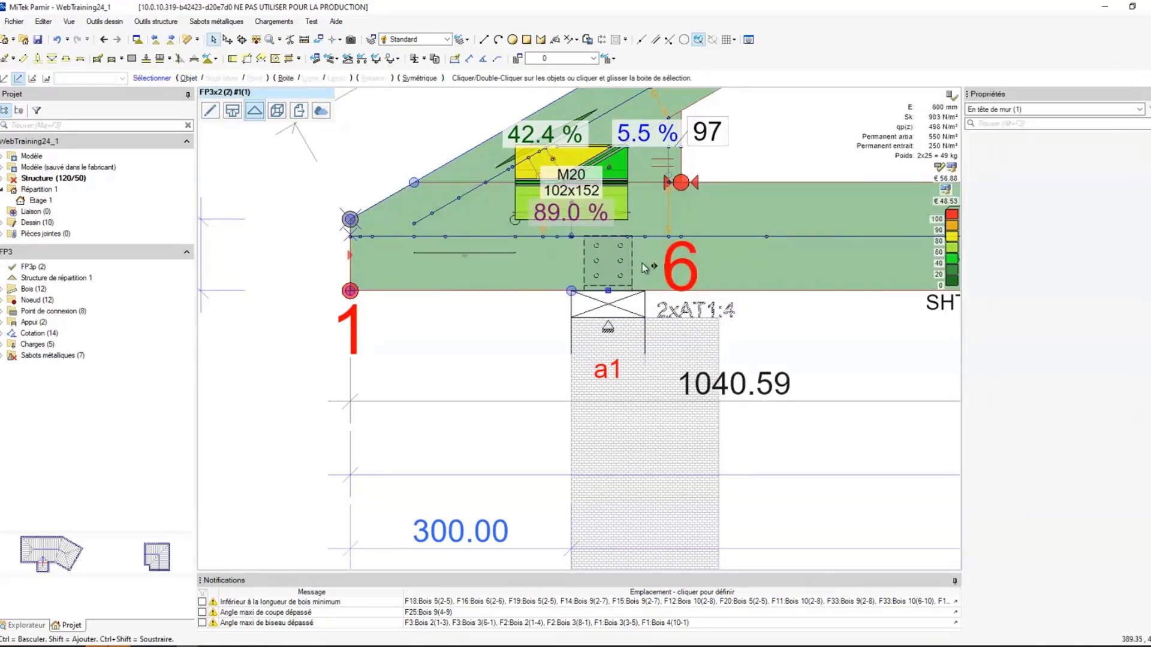
left_click(1117, 226)
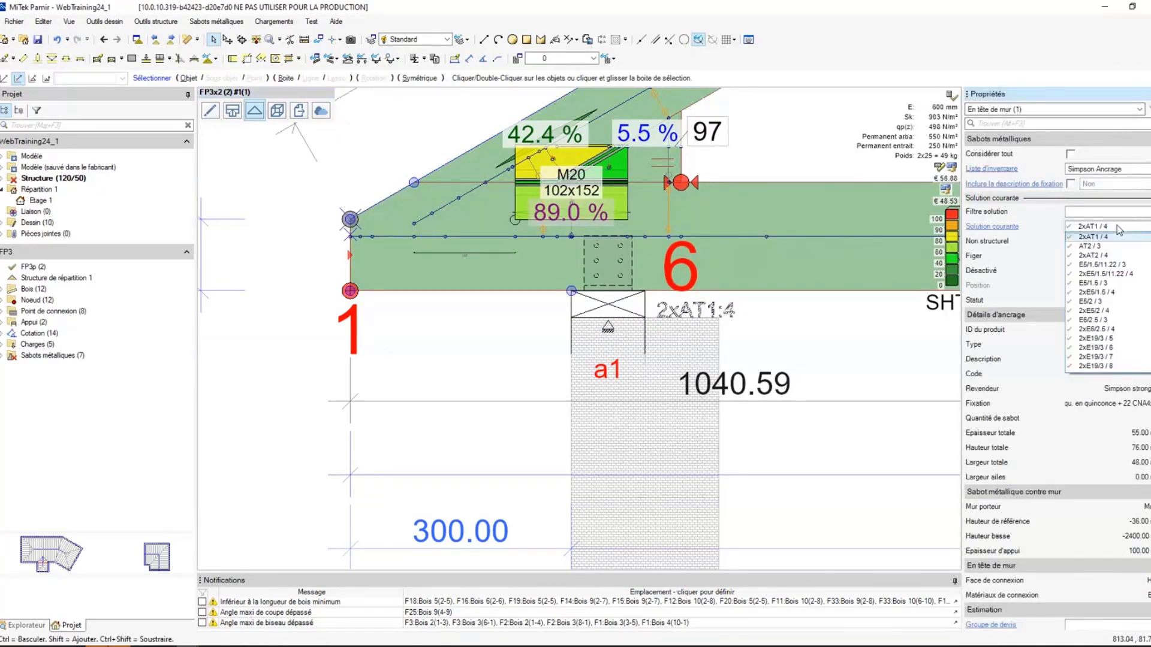
left_click(1118, 348)
- Check the connector results for the 2xE19/3 / 6 bracket at support a1
right_click(634, 269)
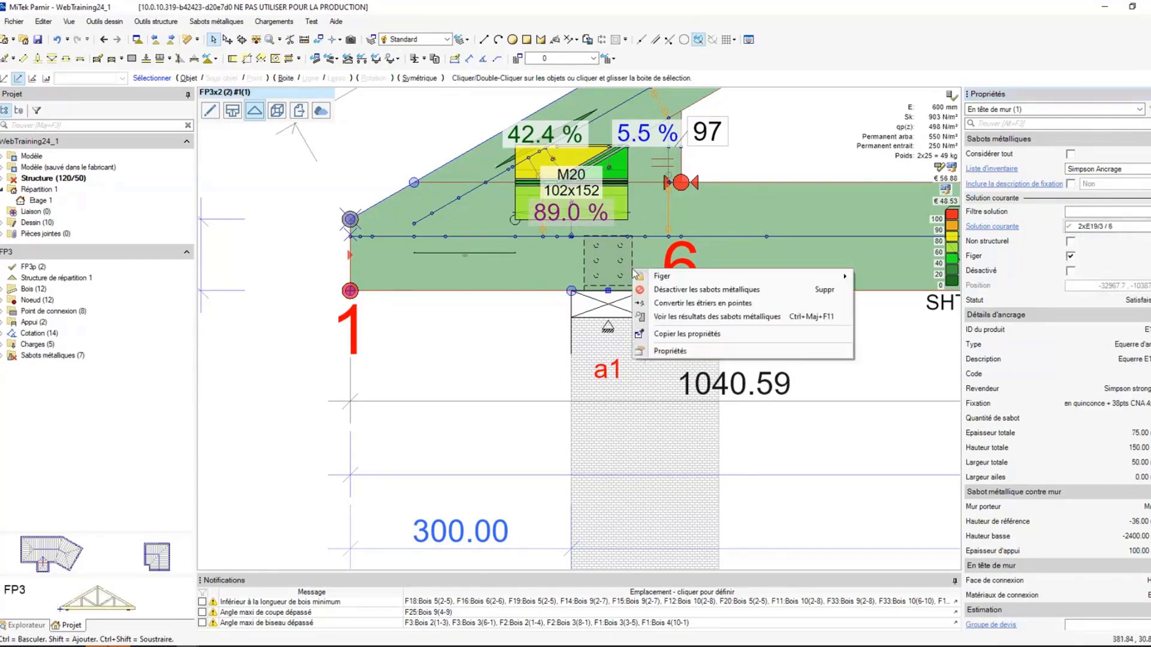
left_click(667, 317)
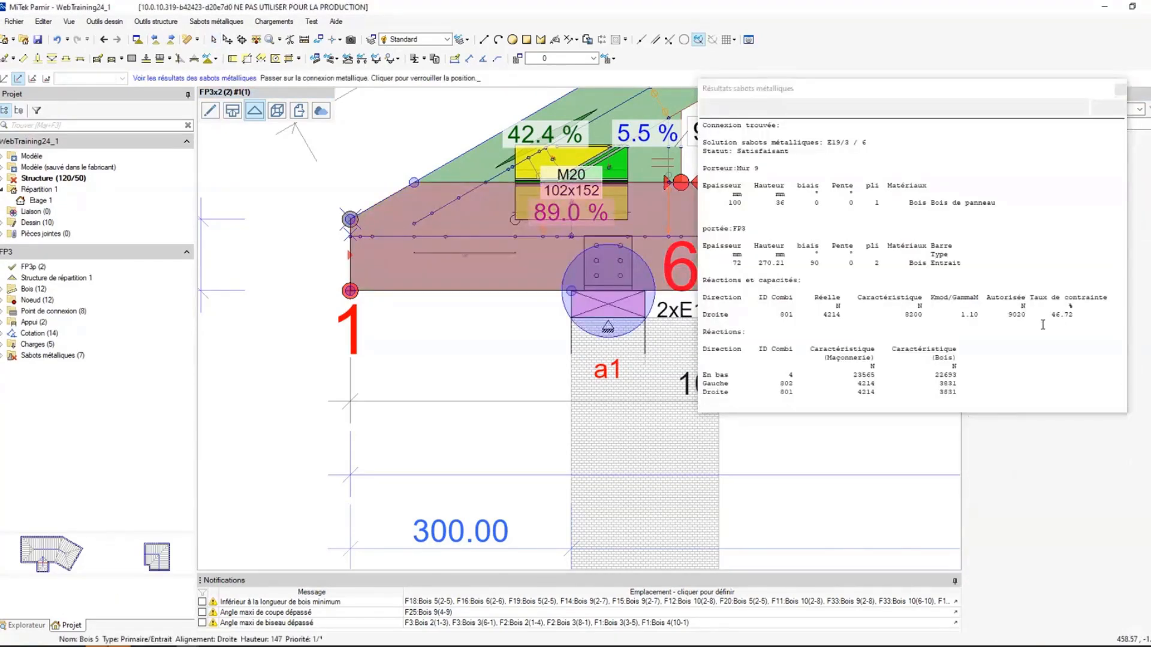
left_click(1116, 110)
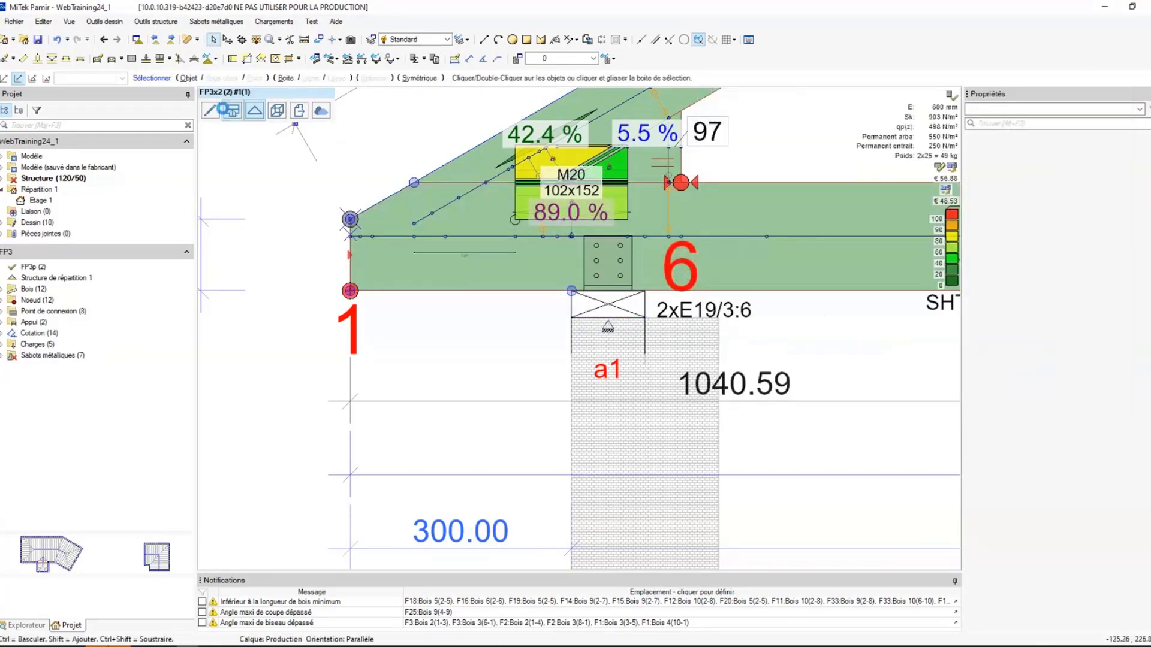
- Display the Etage 1 layout plan and locate the separate smaller building with diagonal girder FP4x2
left_click(232, 110)
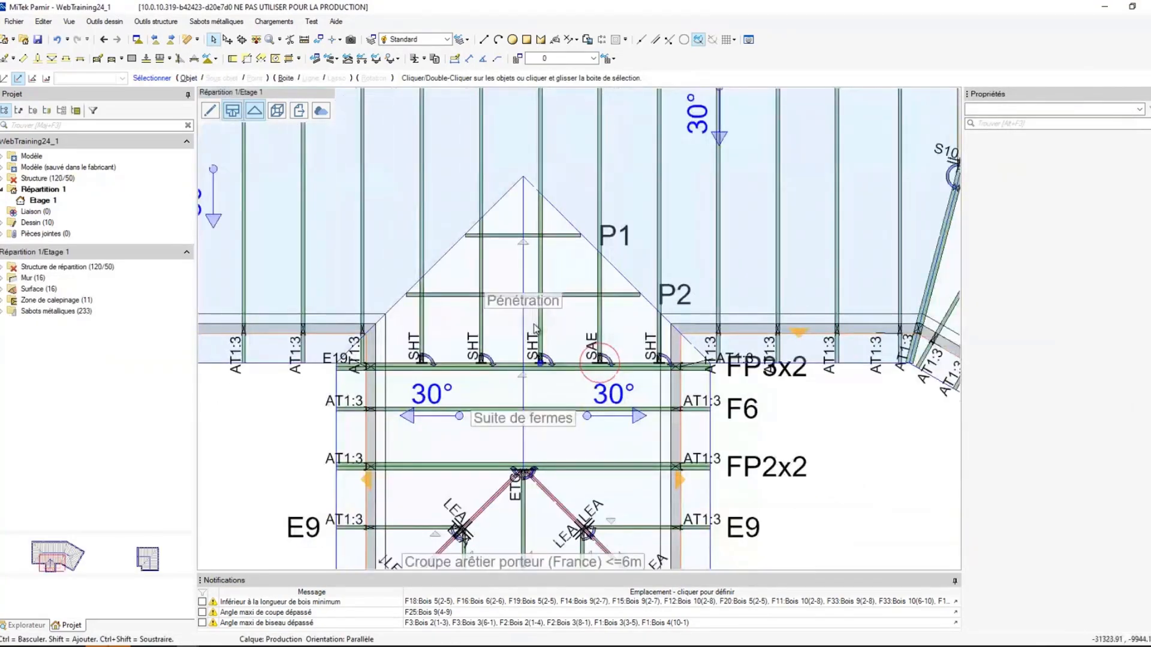
scroll(536, 329, "down", 10)
scroll(672, 354, "down", 3)
middle_click_drag(664, 353, 443, 342)
scroll(637, 302, "up", 4)
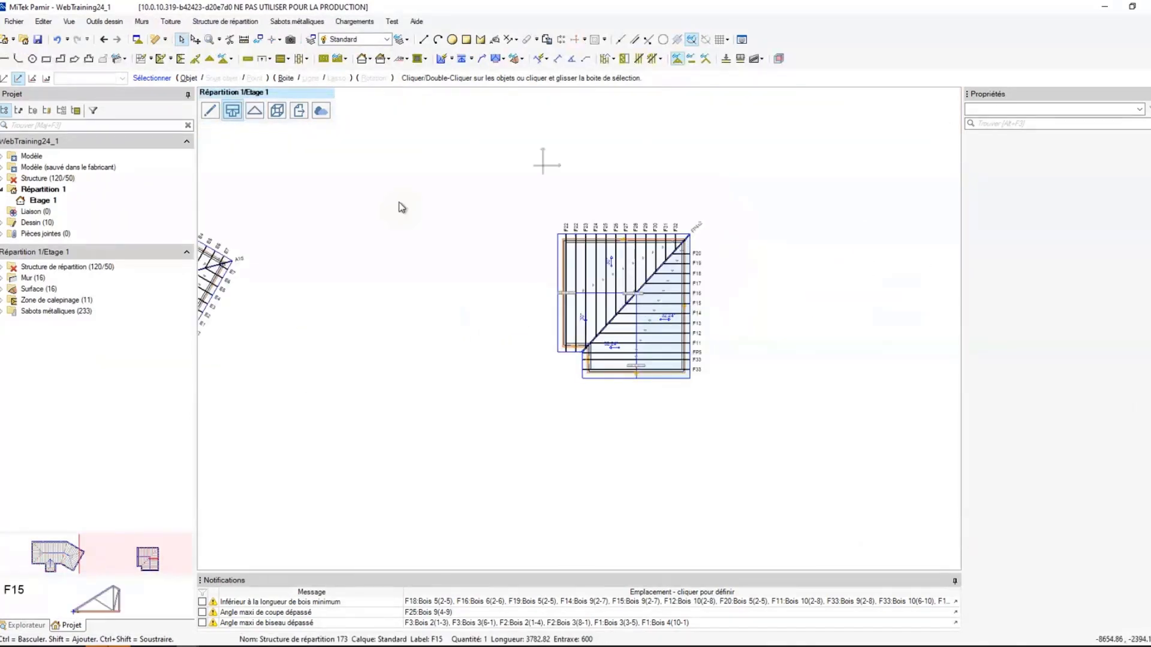
scroll(642, 306, "up", 3)
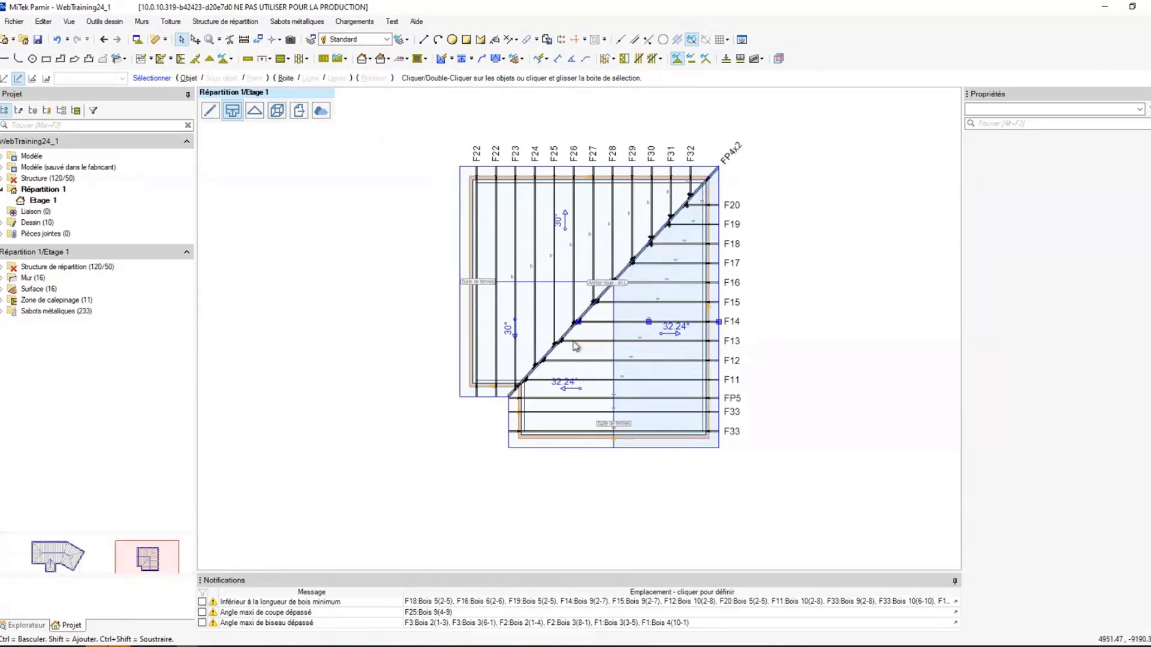
- Show the layout in 3D and find the diagonal girder inside the smaller building's roof
left_click(277, 111)
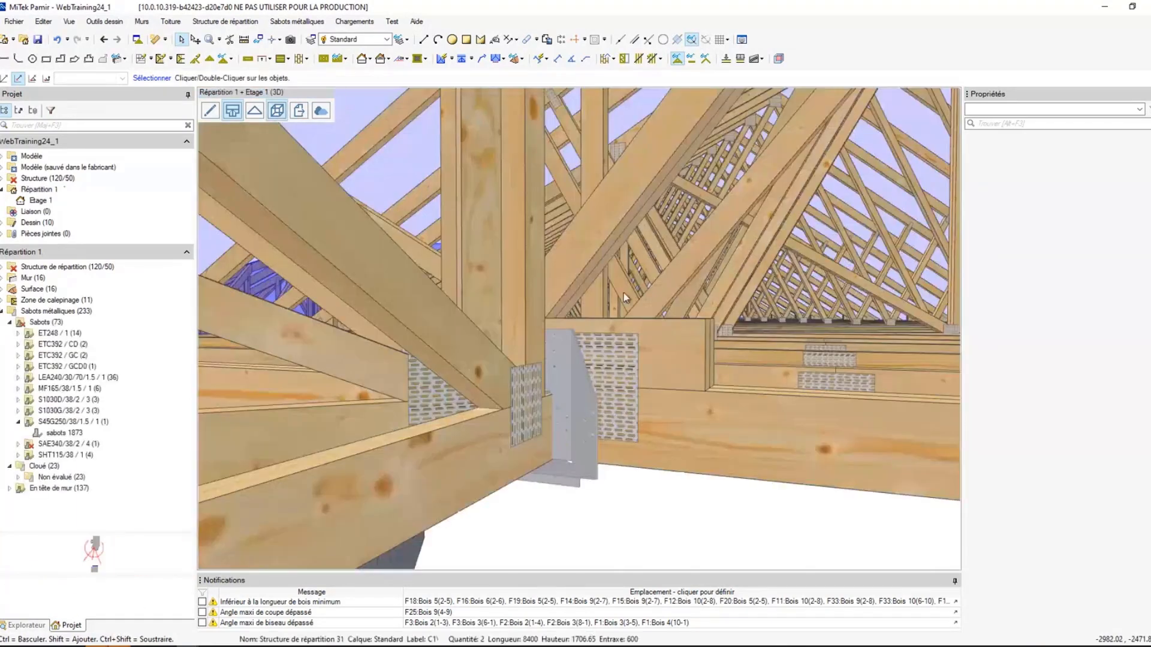
scroll(625, 294, "down", 5)
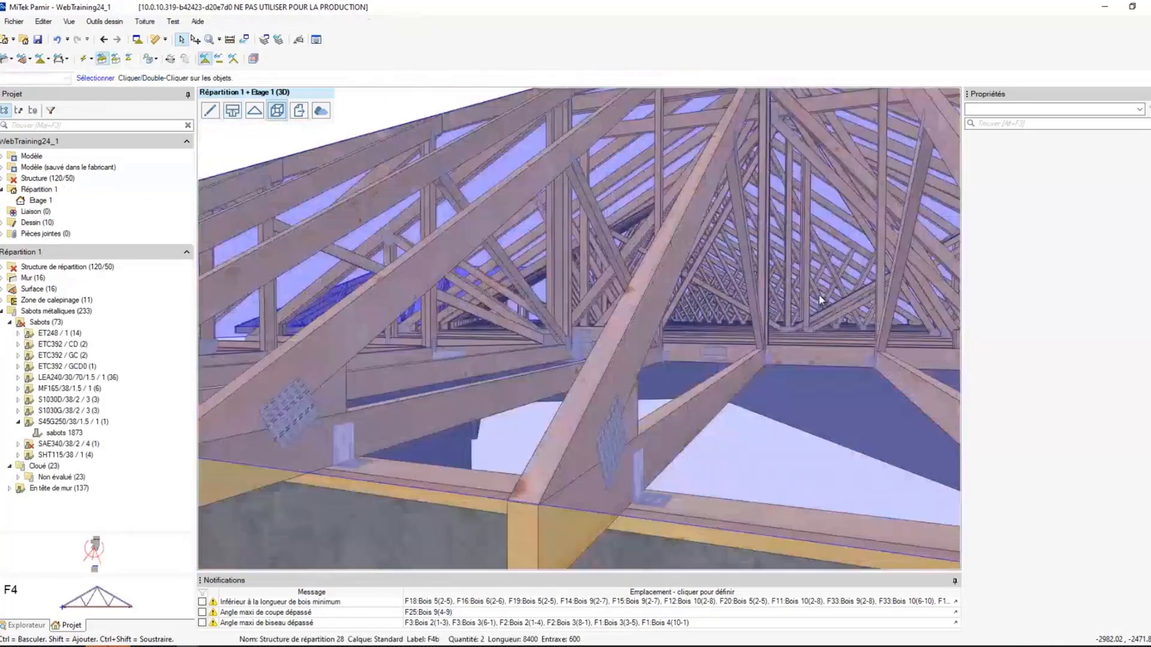
middle_click_drag(820, 296, 613, 266)
scroll(781, 317, "down", 10)
scroll(789, 309, "down", 4)
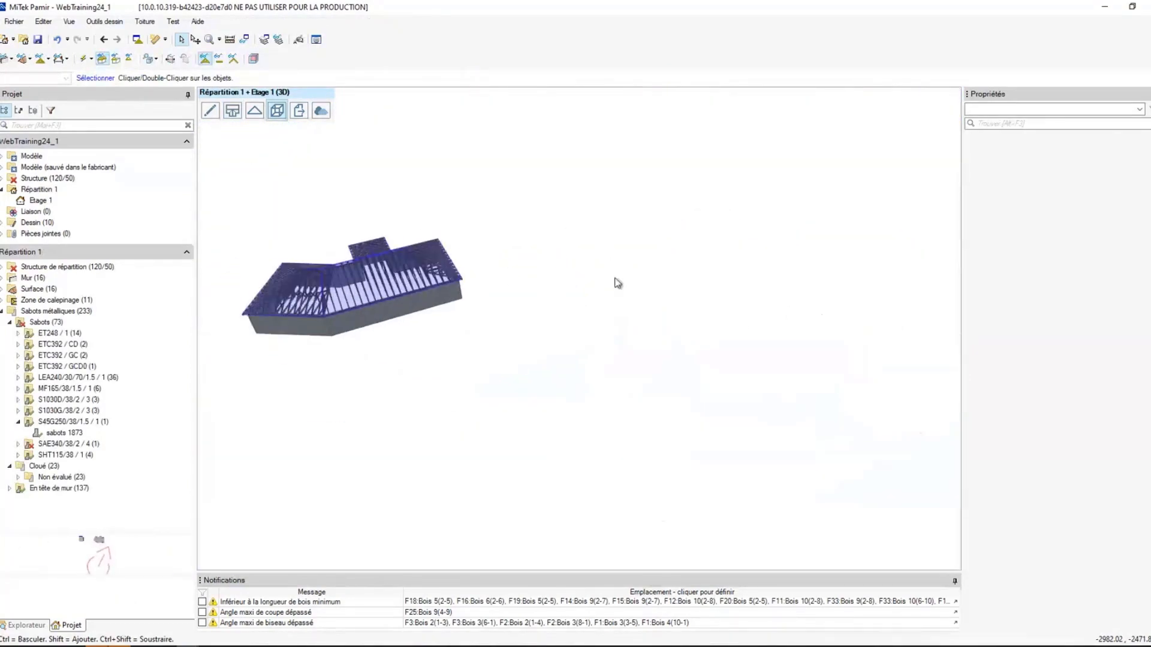
scroll(591, 296, "down", 3)
scroll(574, 300, "down", 2)
middle_click_drag(537, 324, 578, 308)
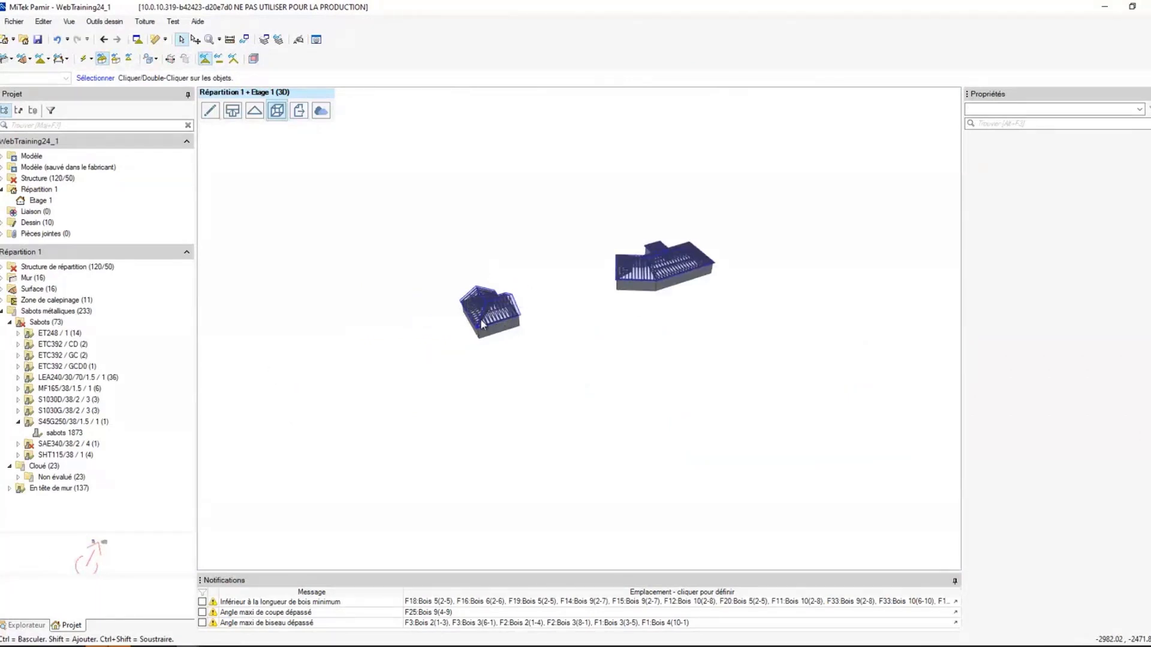
scroll(482, 316, "up", 5)
middle_click_drag(367, 295, 652, 340)
right_click_drag(559, 256, 771, 408)
scroll(627, 419, "up", 4)
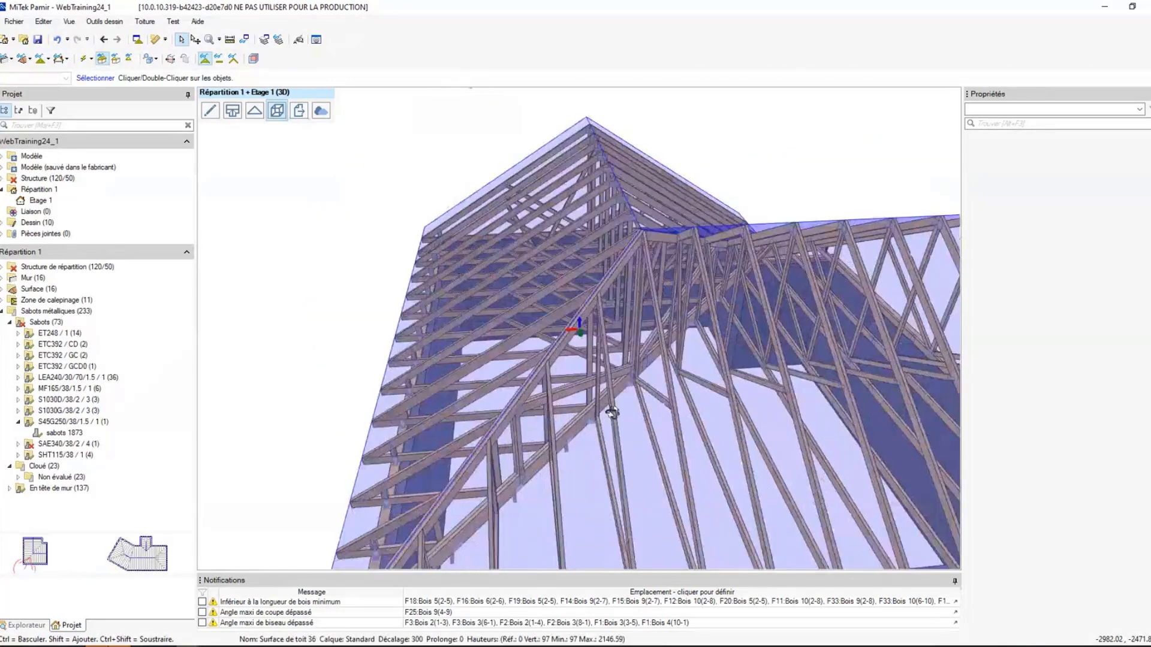
- Change the current solution of an ET248 / 1 hanger on diagonal girder FP4x2 to S45G250/38/1.5 / 3
scroll(634, 451, "up", 2)
middle_click_drag(635, 451, 858, 448)
scroll(682, 419, "up", 2)
scroll(858, 445, "up", 1)
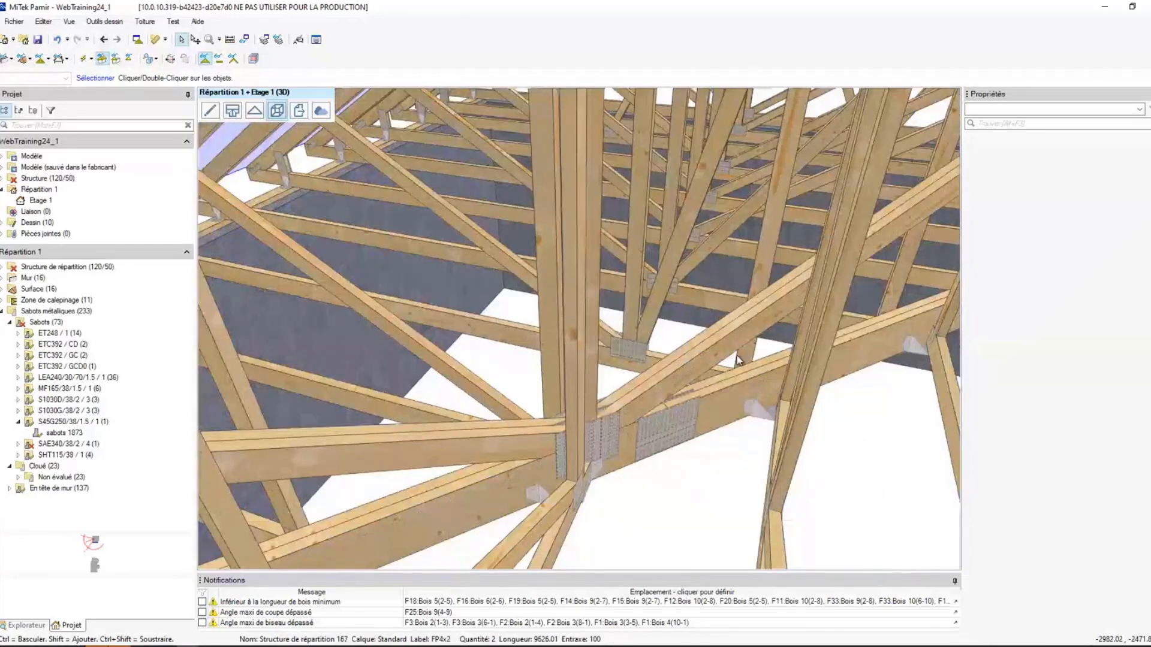
scroll(799, 475, "up", 4)
middle_click_drag(793, 466, 629, 442, "shift")
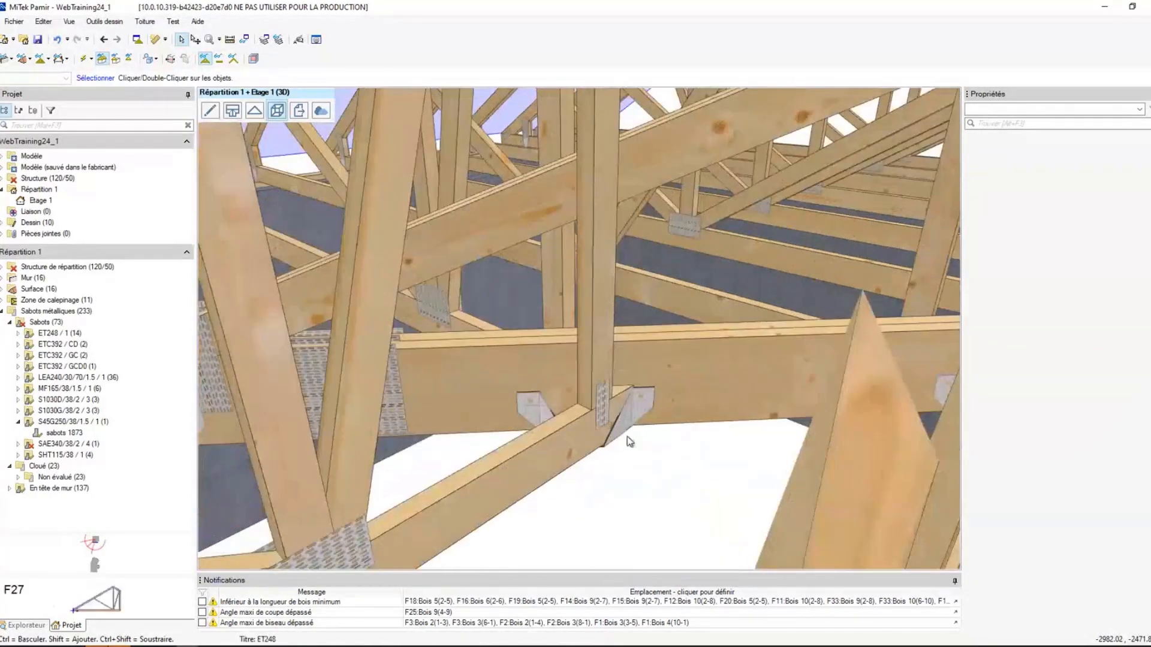
scroll(659, 456, "up", 1)
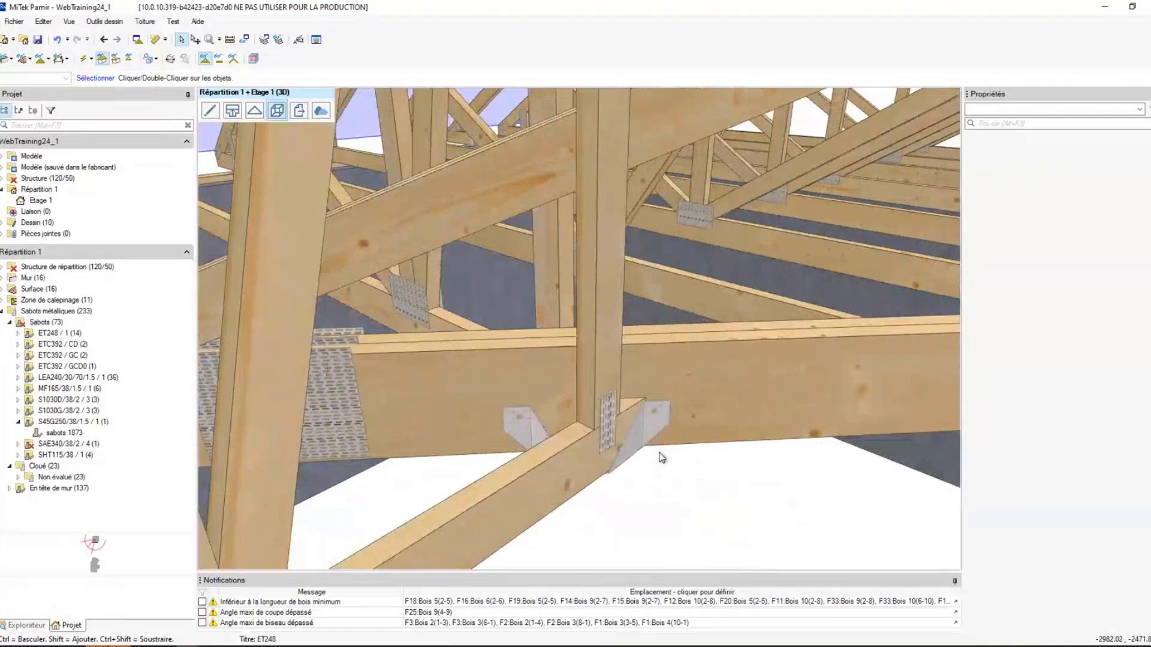
scroll(580, 400, "up", 1)
left_click(584, 401)
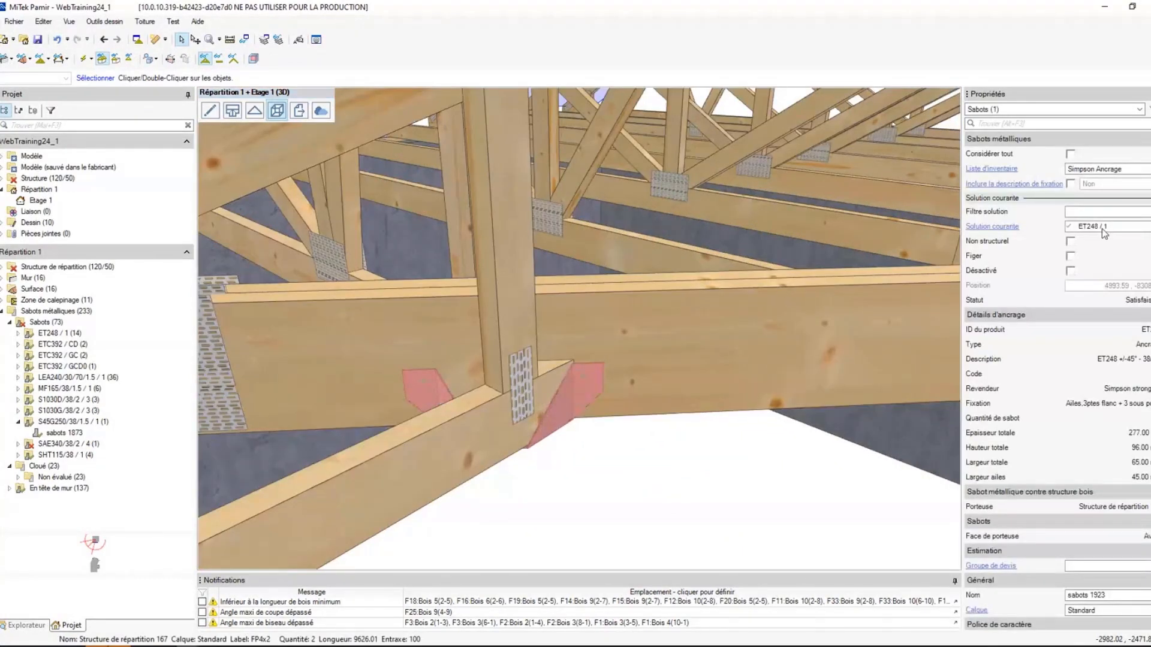
left_click(1104, 232)
left_click(1116, 242)
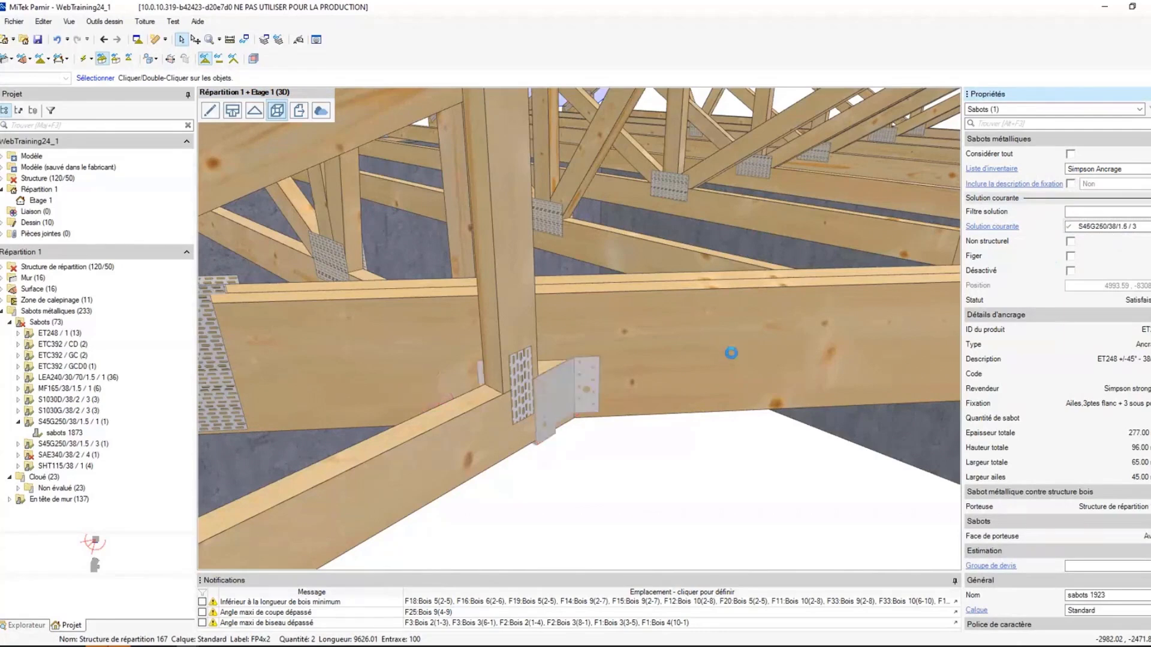
- Open girder truss FP4 from the 3D model and select the ET248 hanger carrying F25 near node 8
scroll(756, 356, "down", 2)
middle_click_drag(775, 355, 462, 325)
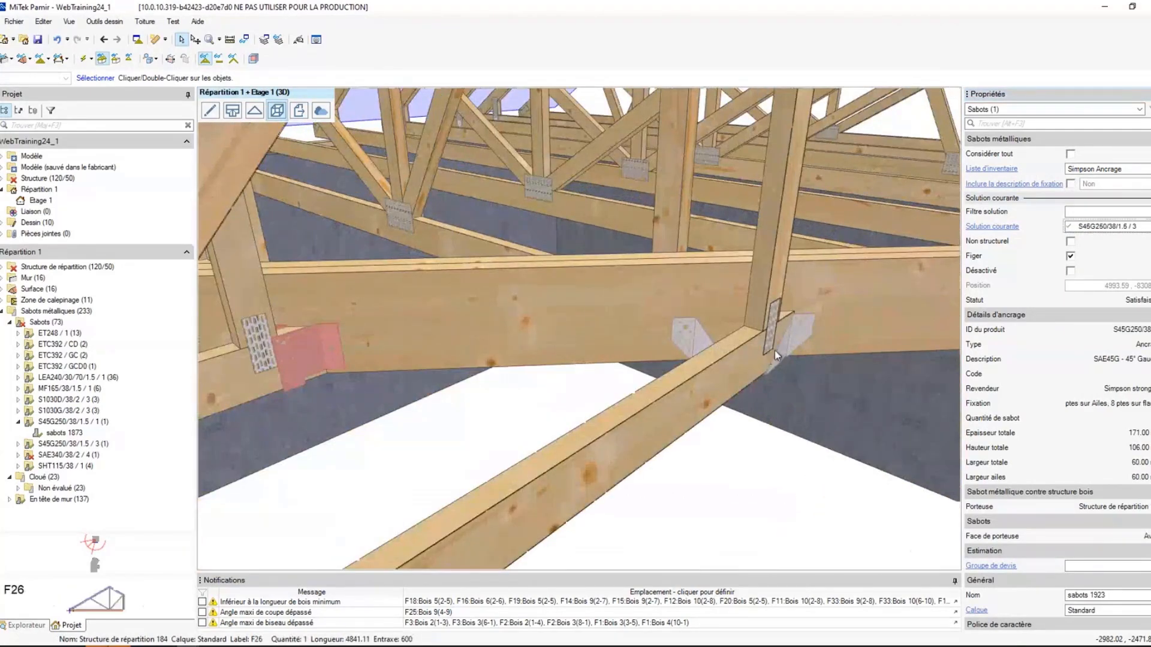
scroll(652, 336, "down", 2)
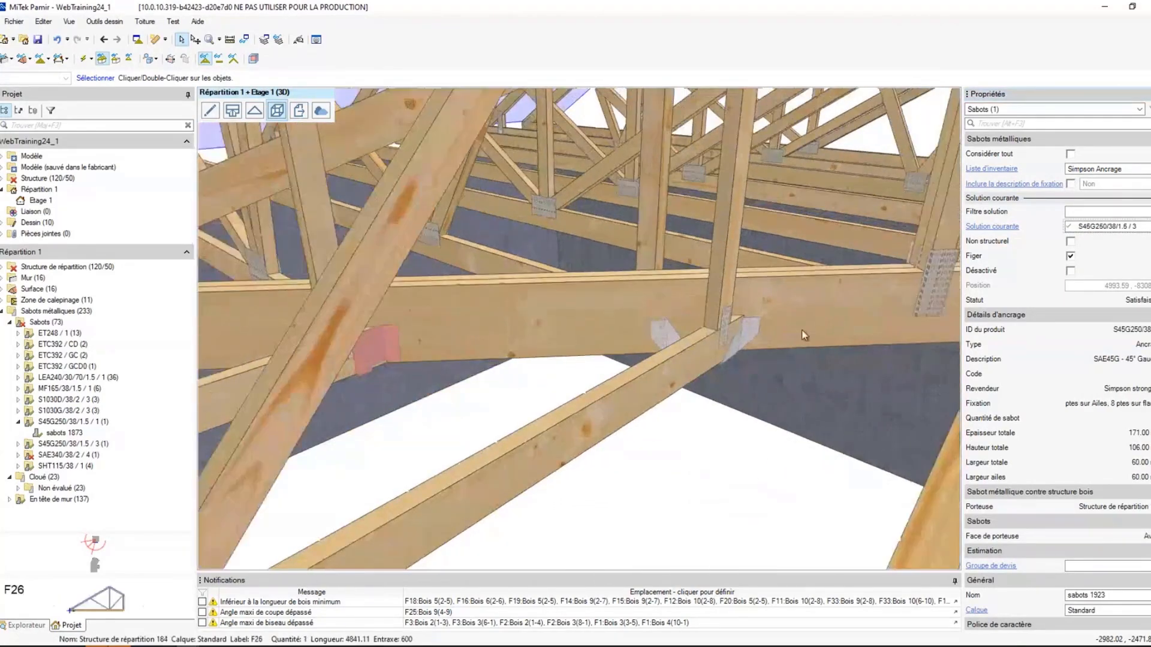
middle_click_drag(804, 334, 460, 353)
middle_click_drag(731, 349, 420, 366)
middle_click_drag(690, 348, 451, 345)
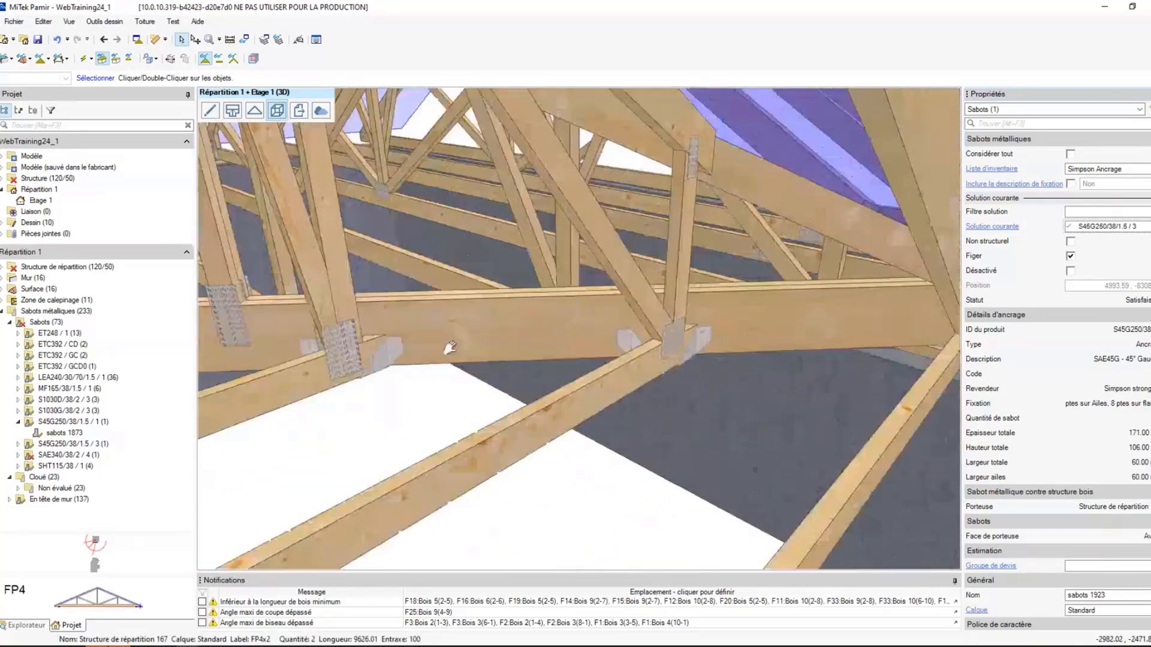
middle_click_drag(764, 331, 595, 341)
scroll(563, 354, "up", 2)
scroll(556, 353, "up", 2)
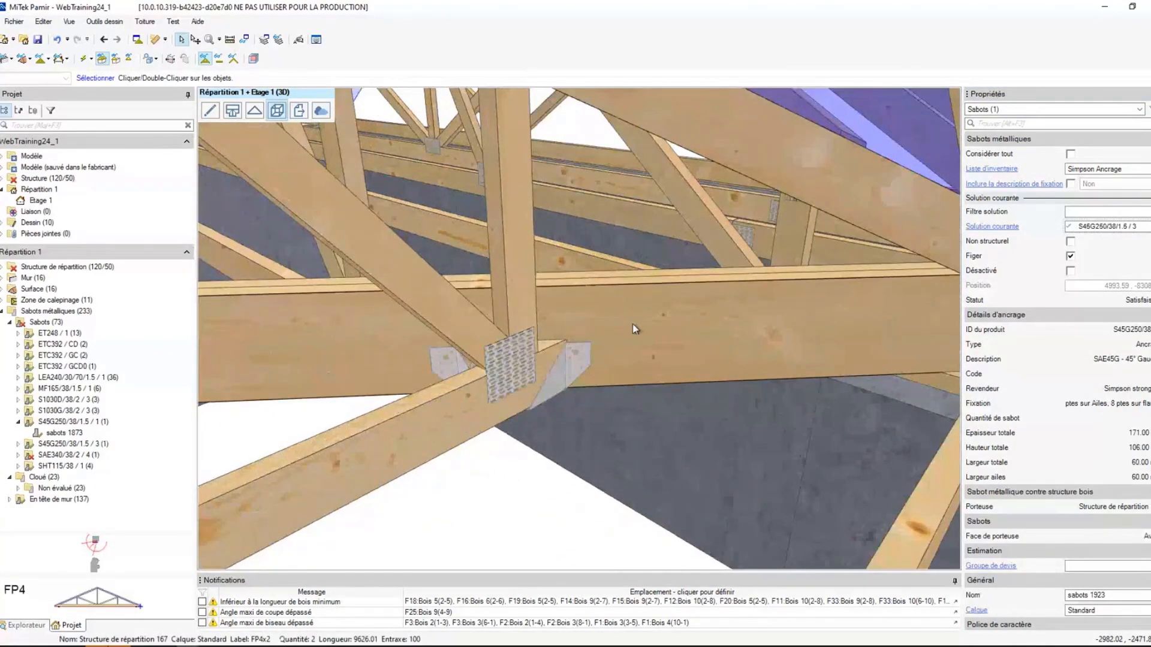
double_click(588, 322)
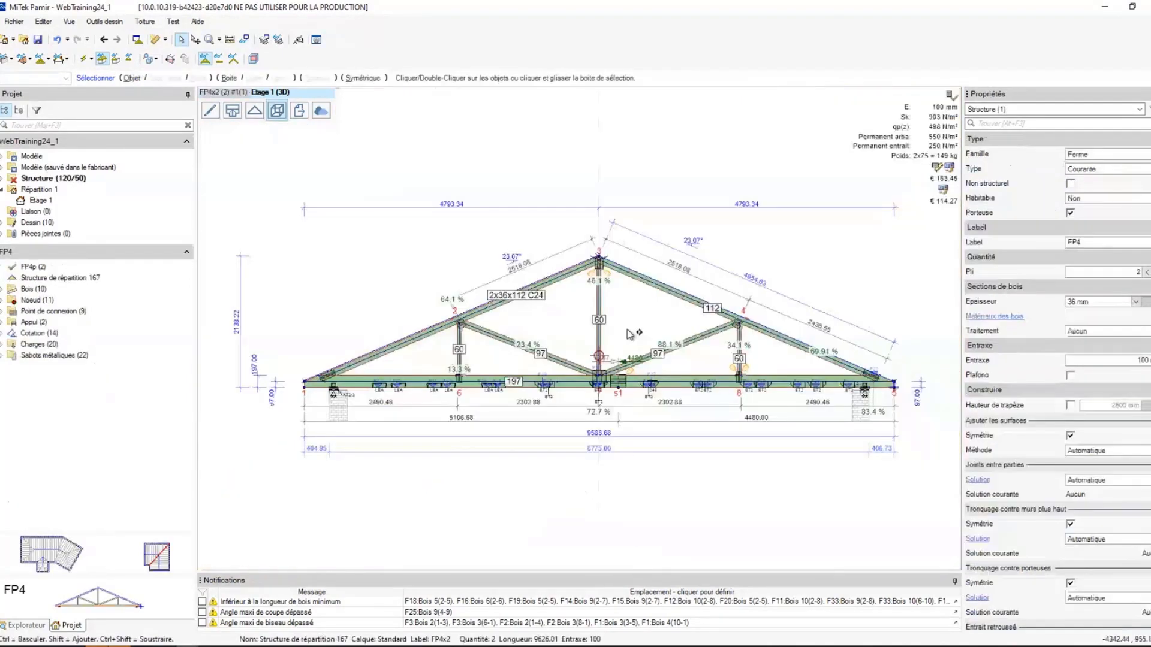
scroll(679, 363, "up", 6)
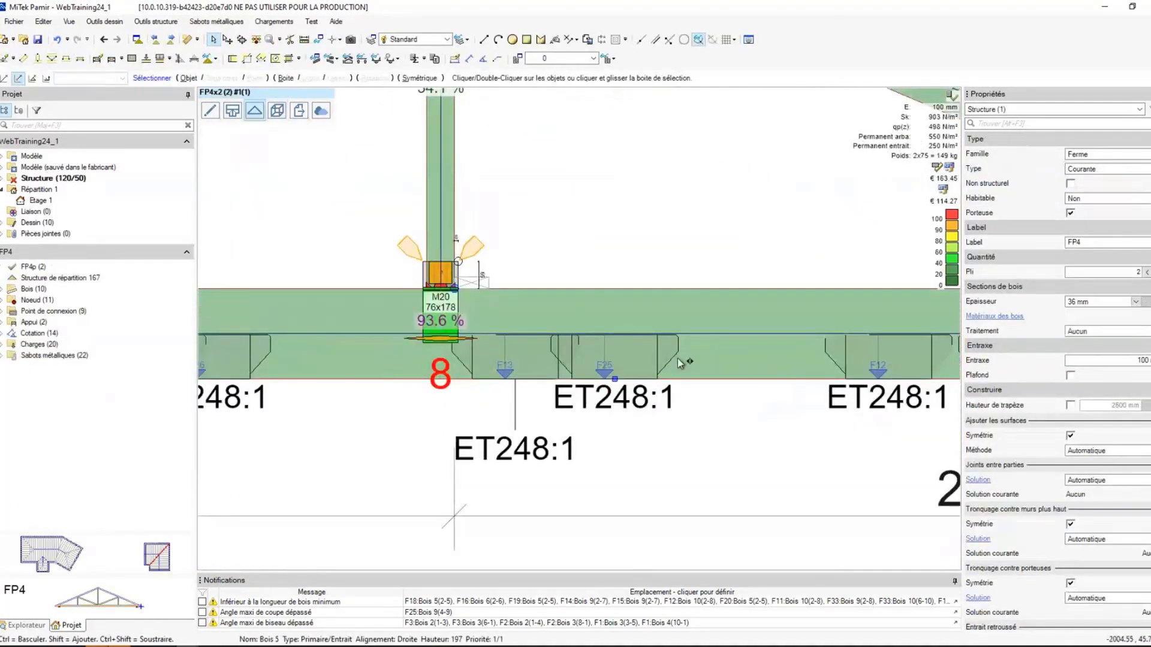
left_click(678, 362)
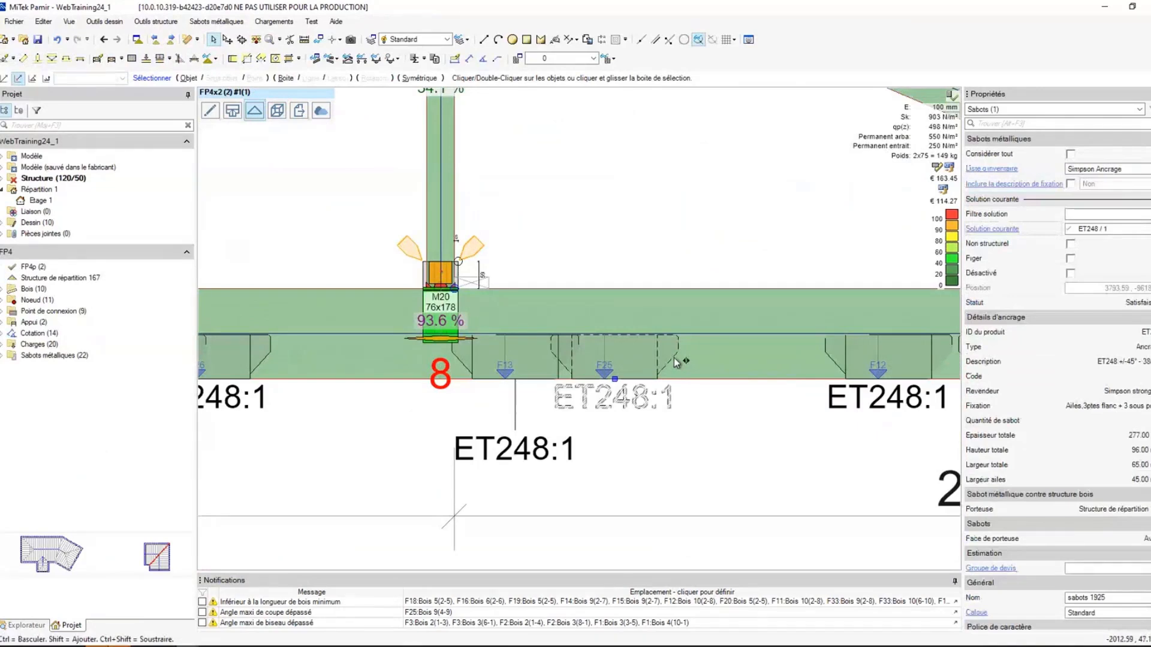
- Display the metal hanger results for the ET248 hanger carrying F25, examine its reactions and capacities, and close them
right_click(673, 360)
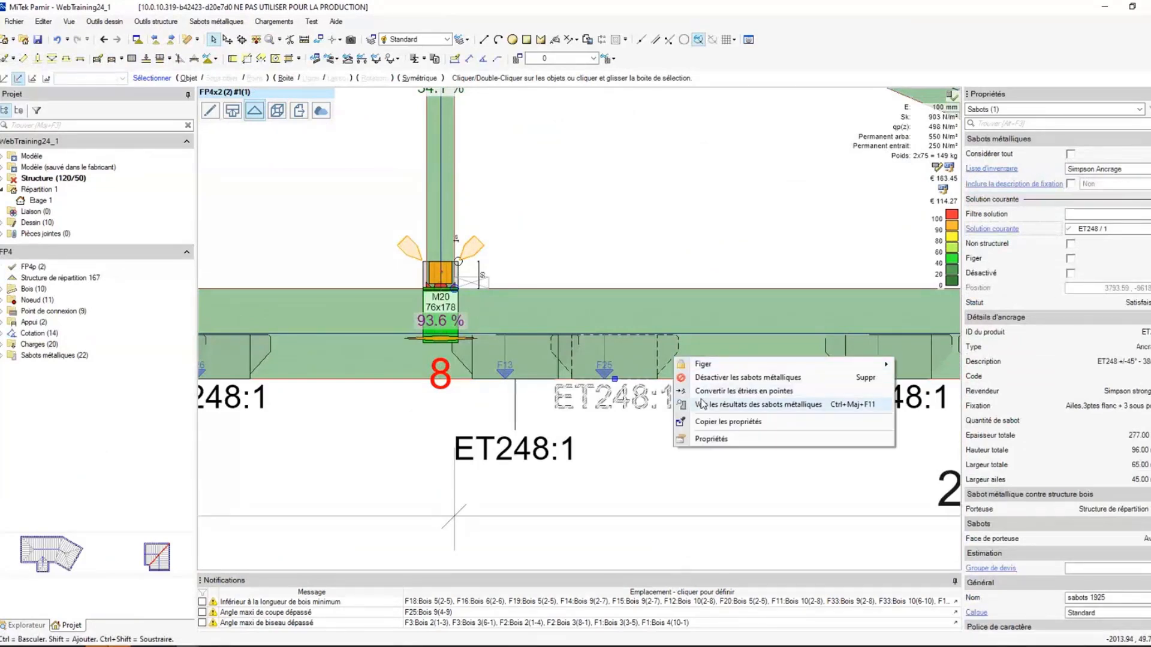
left_click(702, 405)
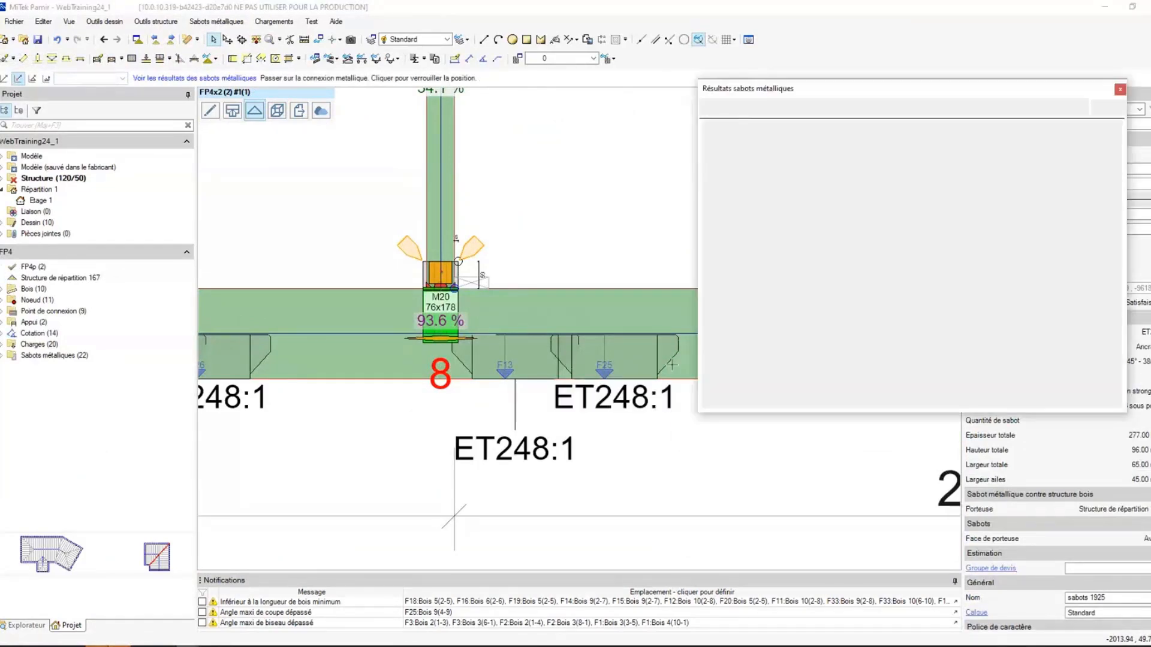
mouse_move(651, 358)
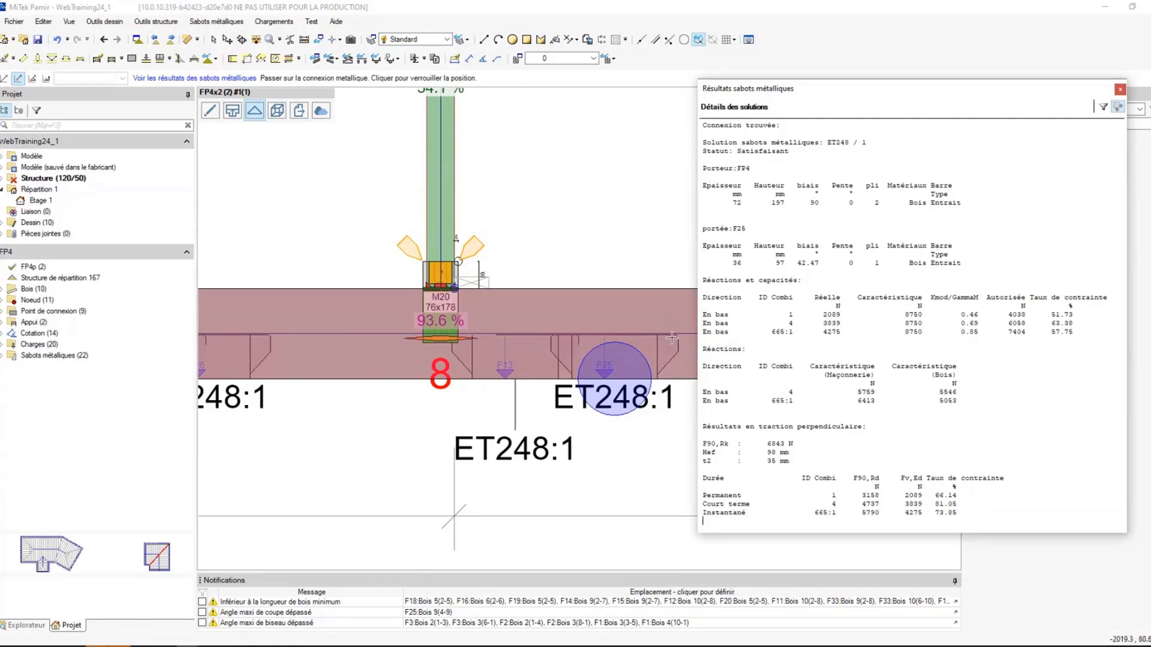
left_click(1120, 90)
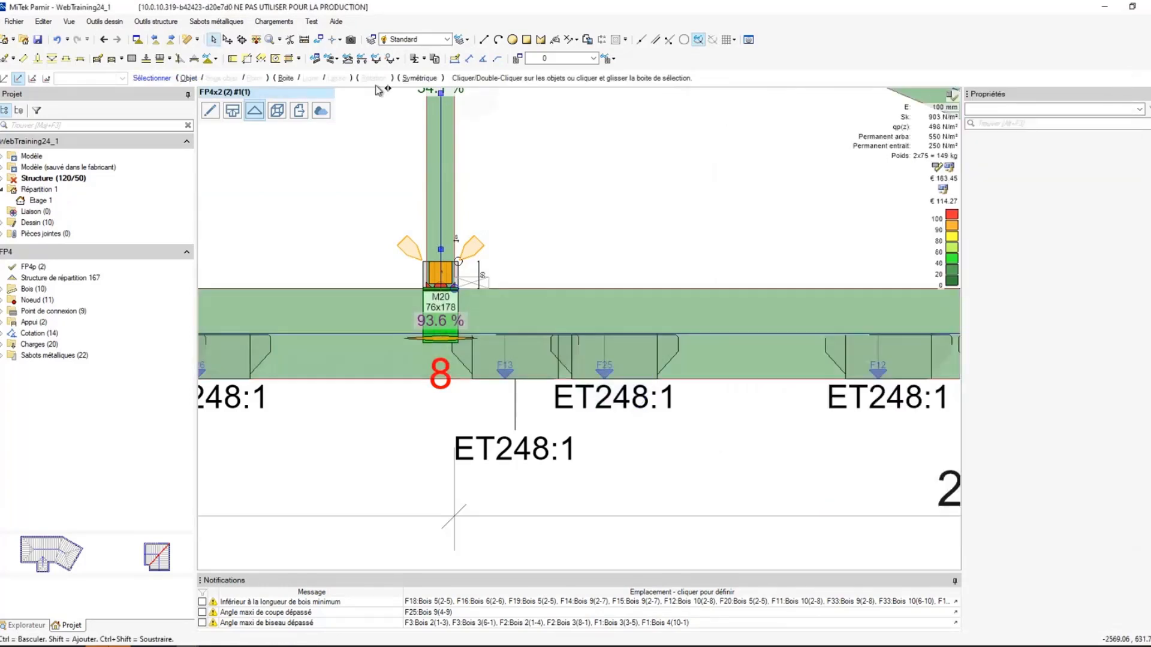
- Return to the Etage 1 layout plan and switch to the WebTraining24_2 project
left_click(233, 110)
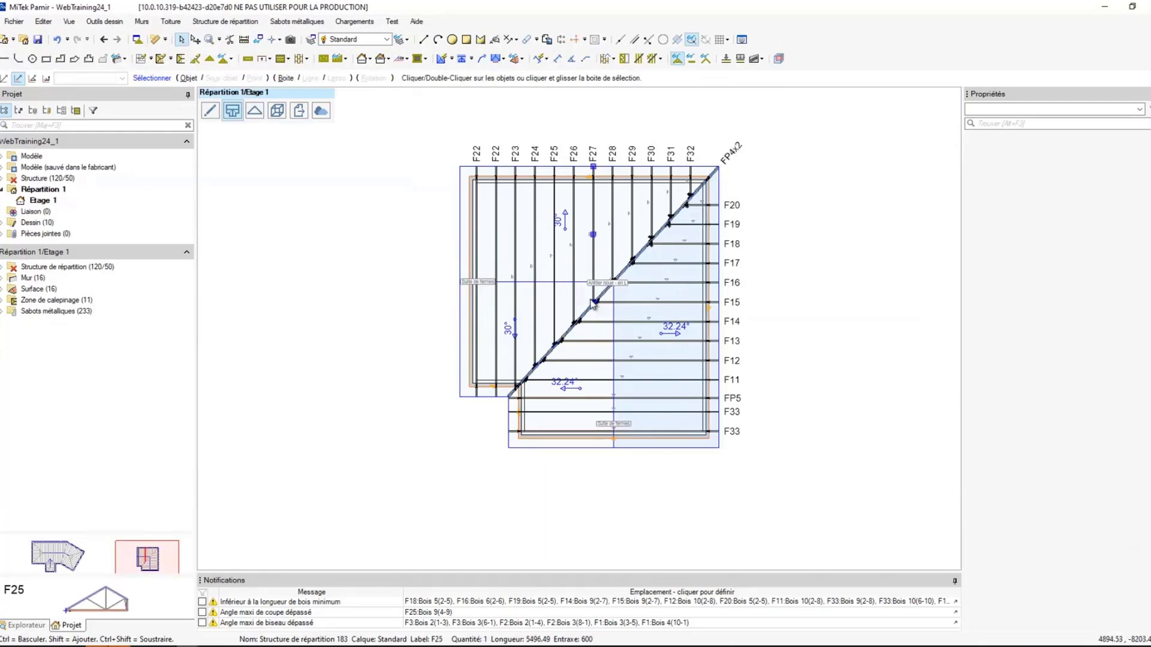
scroll(584, 307, "down", 2)
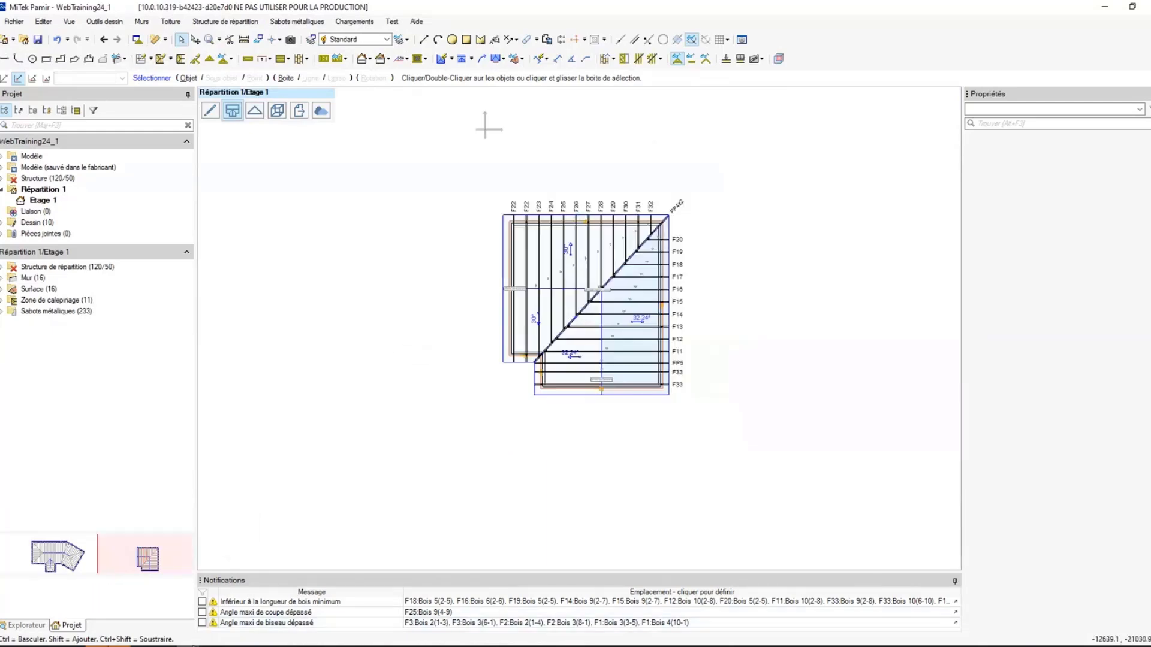
left_click(202, 642)
left_click(199, 606)
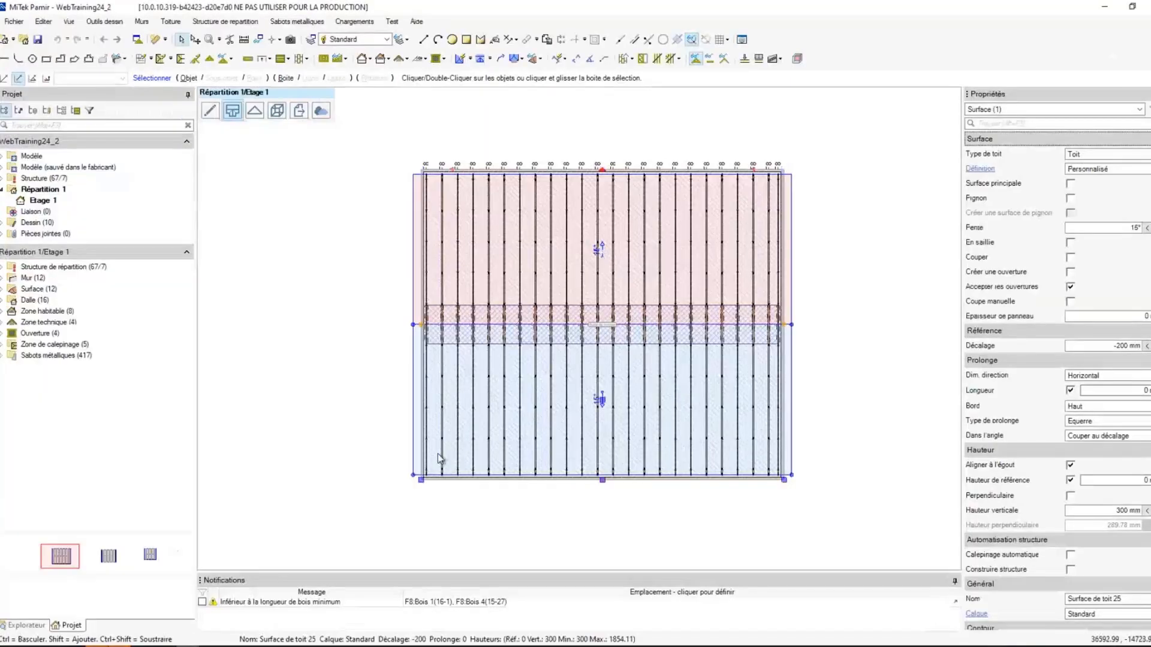
- Show the layout in 3D, find the brackets fixing the F8 trusses to the slab, and open one F8 truss
left_click(277, 111)
right_click_drag(399, 281, 642, 432)
scroll(502, 365, "up", 4)
mouse_move(479, 352)
middle_mouse_down()
mouse_move(503, 336)
mouse_move(456, 338)
mouse_move(527, 370)
middle_mouse_up()
scroll(527, 370, "up", 10)
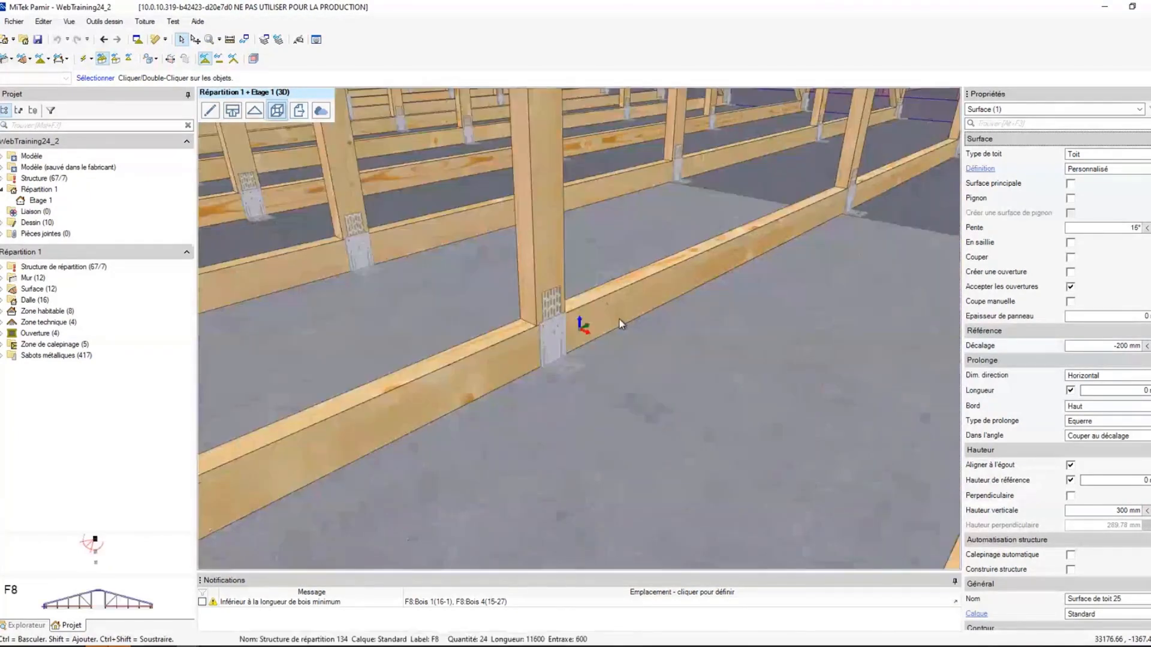
left_click(619, 316)
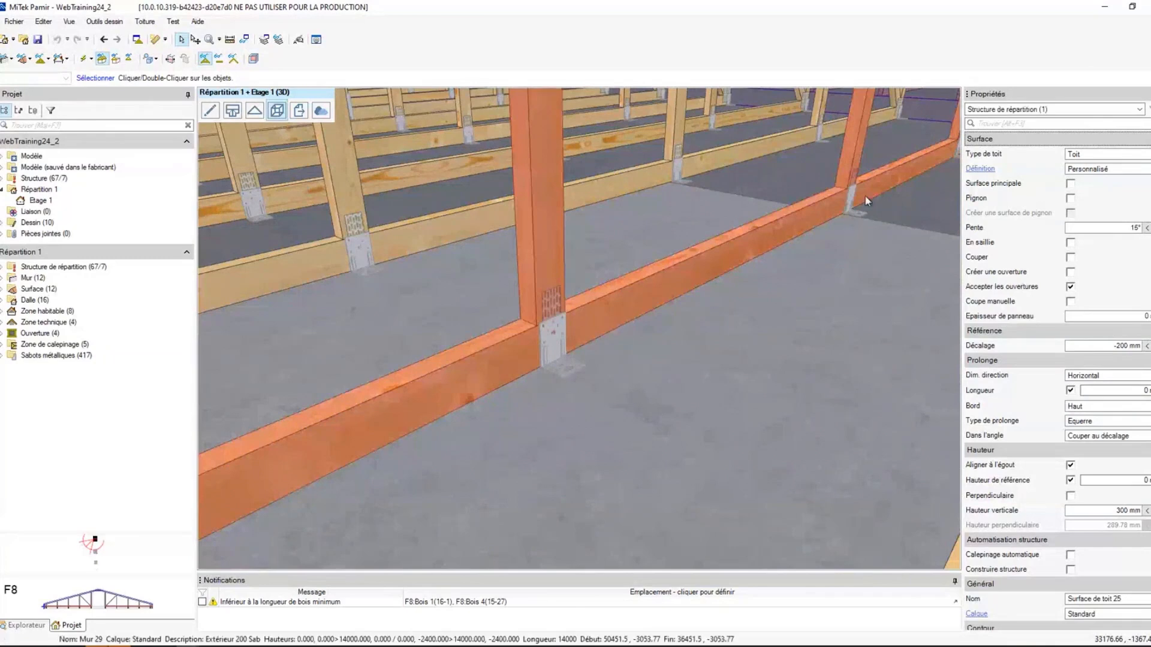
left_click(786, 231)
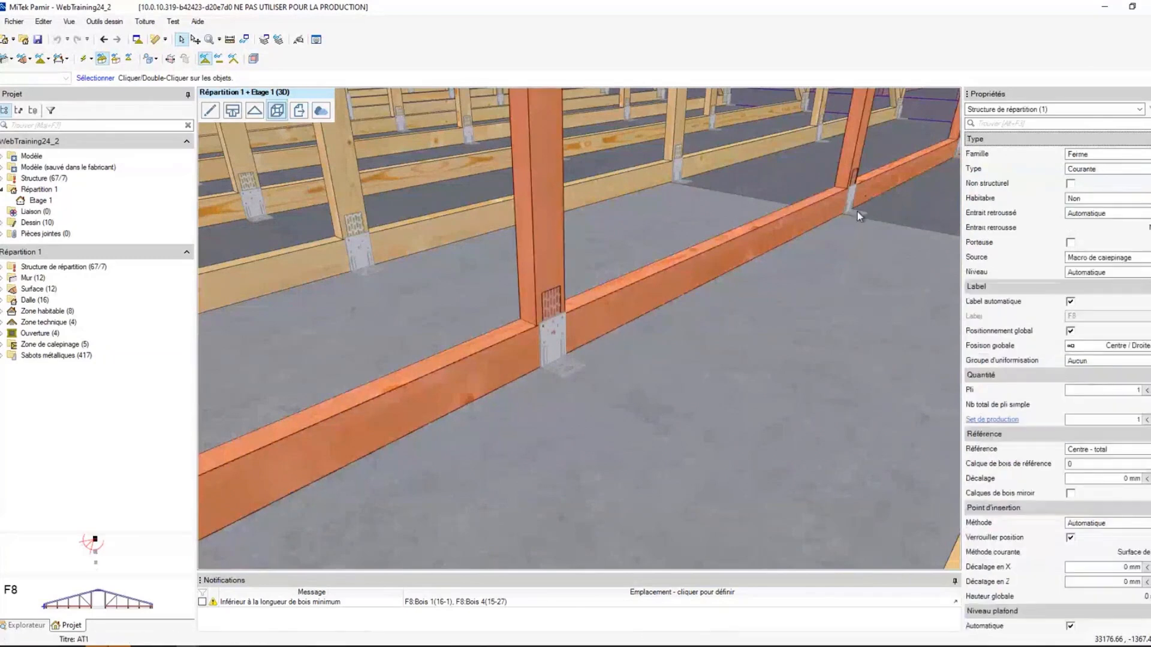
double_click(604, 323)
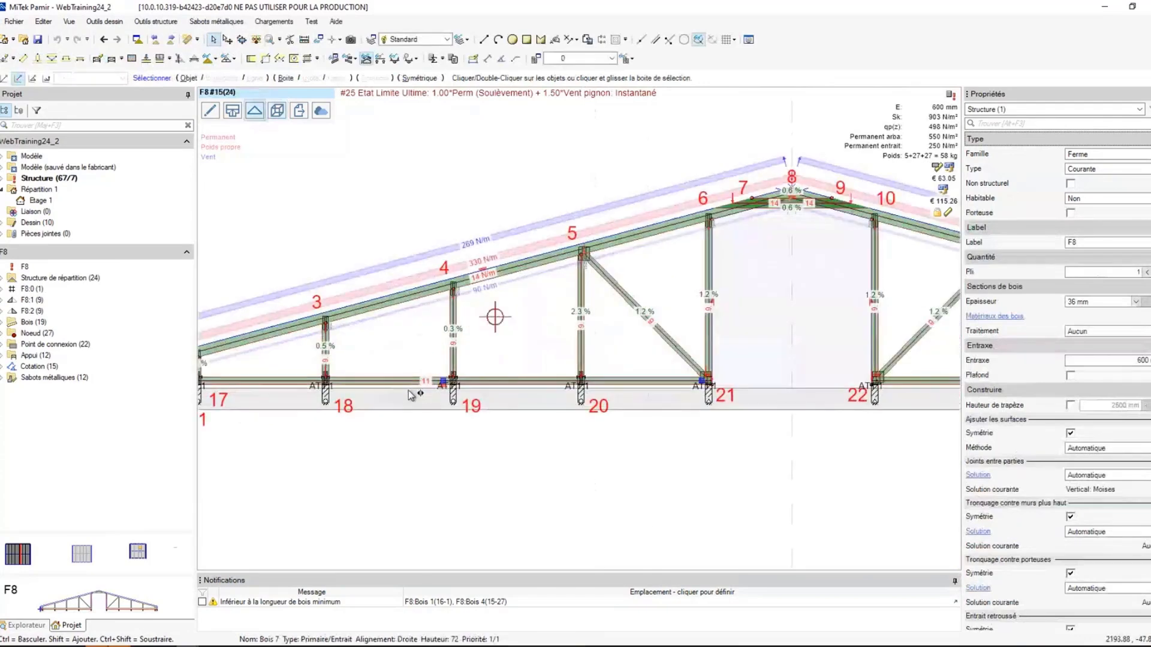
- Examine the AT1 slab brackets along the bottom chord of truss F8, from node 16 to node 20
scroll(396, 337, "up", 5)
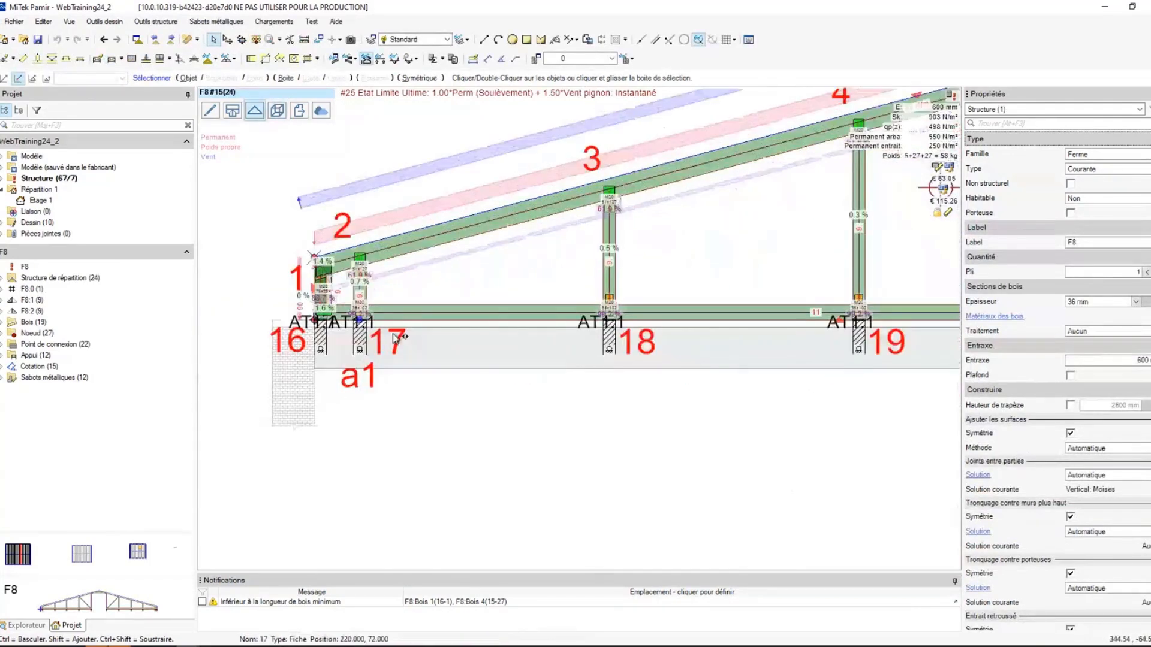
scroll(814, 330, "up", 1)
middle_click_drag(814, 329, 658, 341)
middle_click_drag(748, 340, 570, 340)
middle_click_drag(814, 341, 565, 349)
scroll(624, 346, "up", 3)
scroll(565, 323, "up", 2)
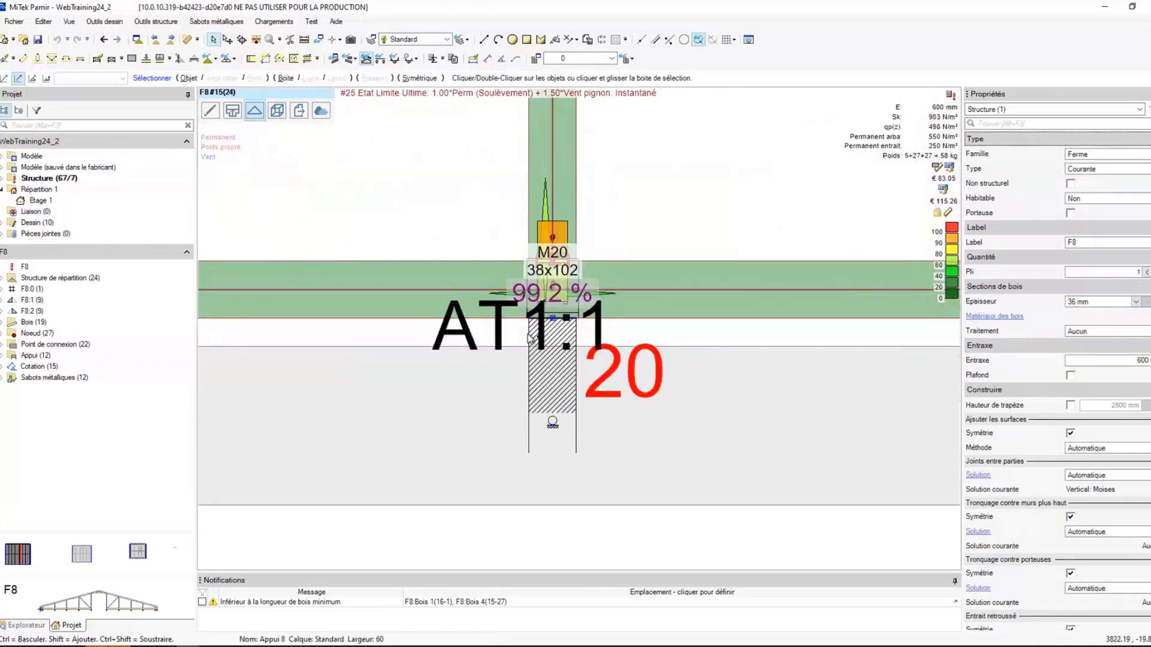
scroll(555, 315, "up", 2)
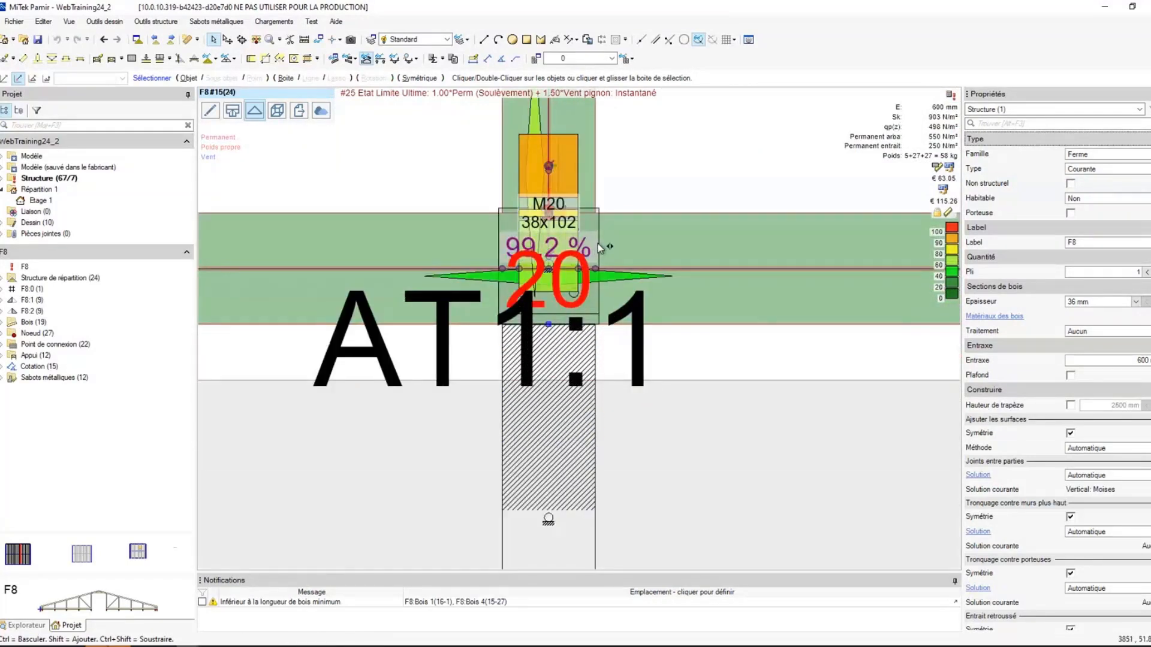
- Select the AT1 slab bracket at node 20 of truss F8 and change its current solution to E5/1.5/11.22 / 1
left_click(599, 243)
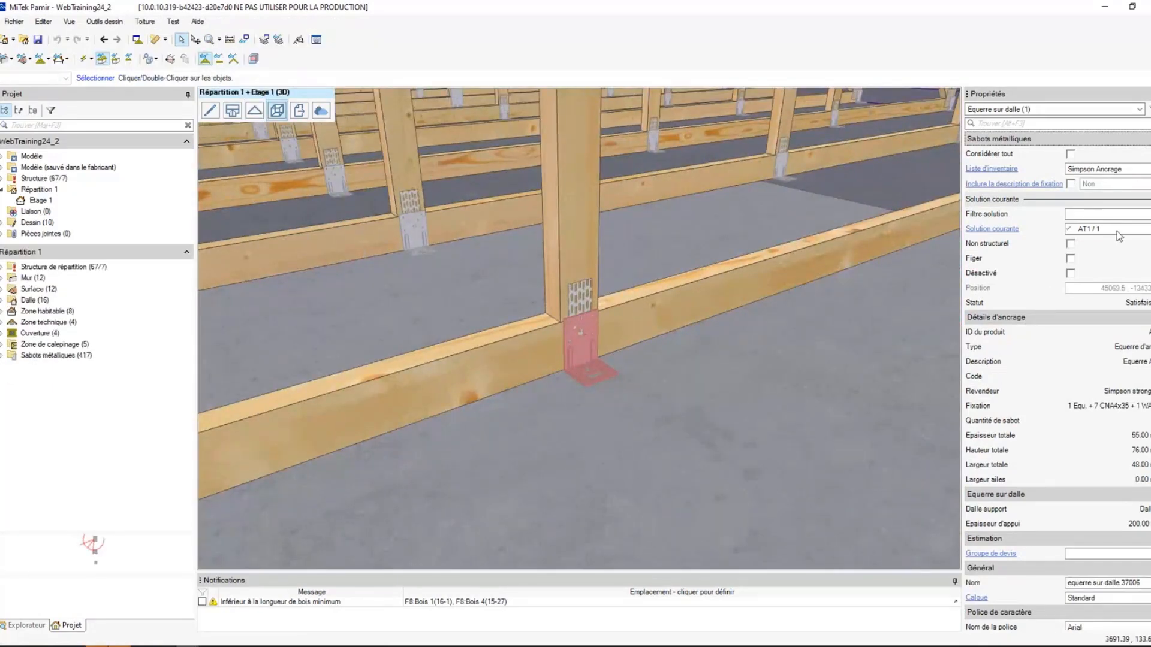
left_click(1117, 231)
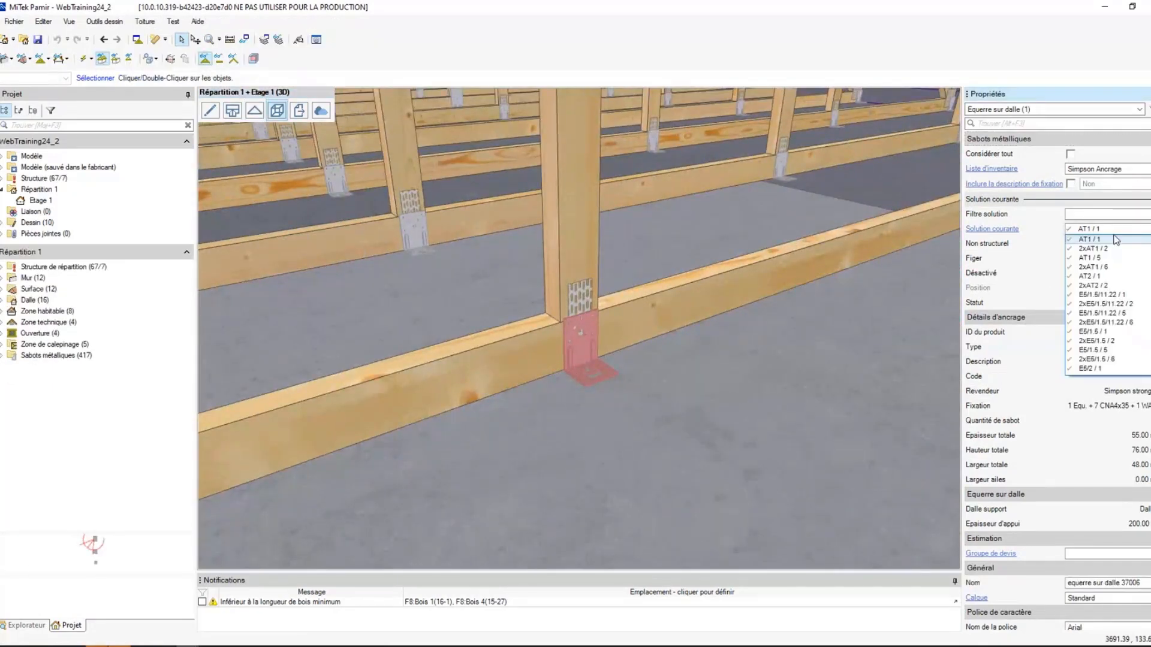
left_click(1101, 295)
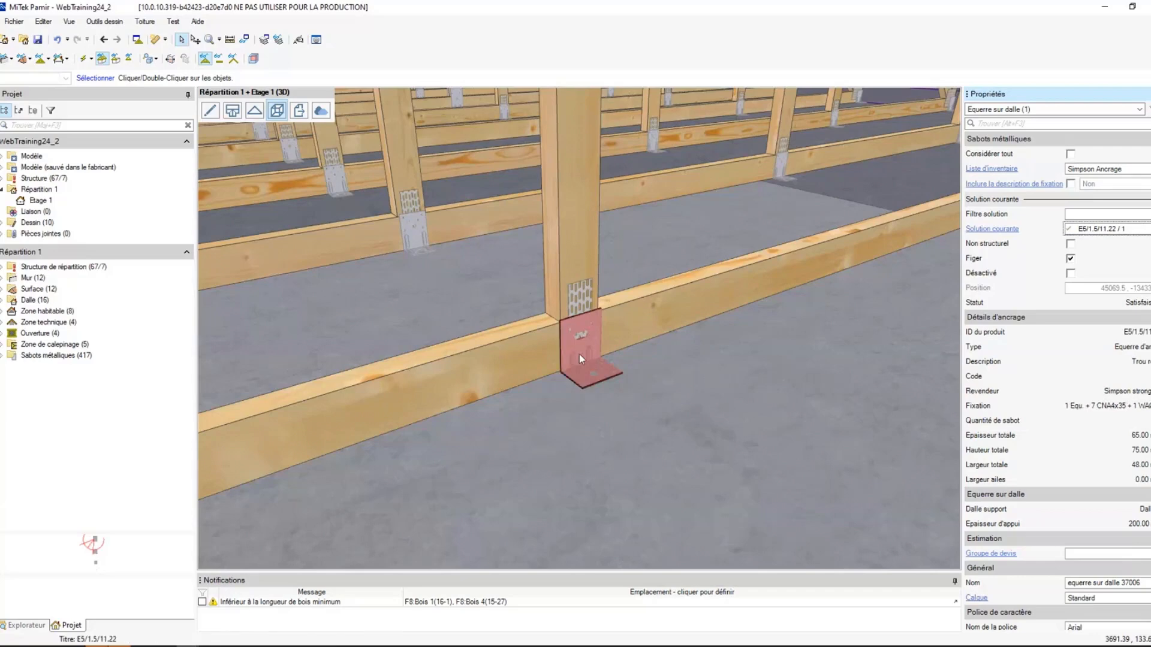
- Move the 3D model of the E5/1.5/11.22 slab bracket by 50 in the Y direction
scroll(595, 355, "up", 2)
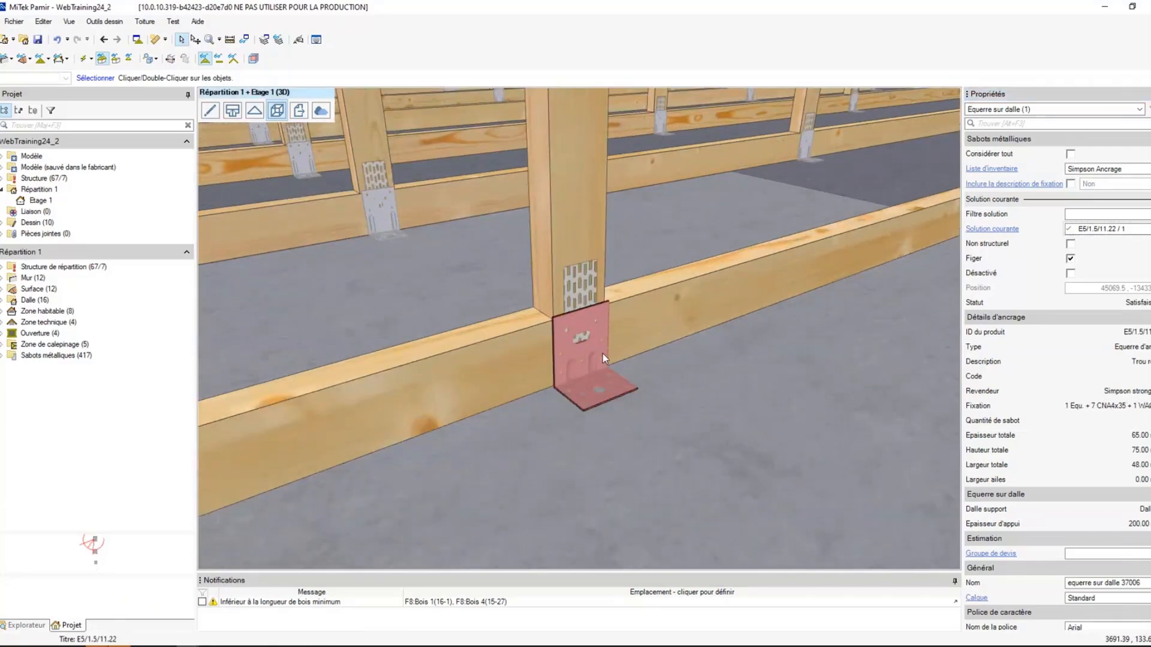
right_click(603, 354)
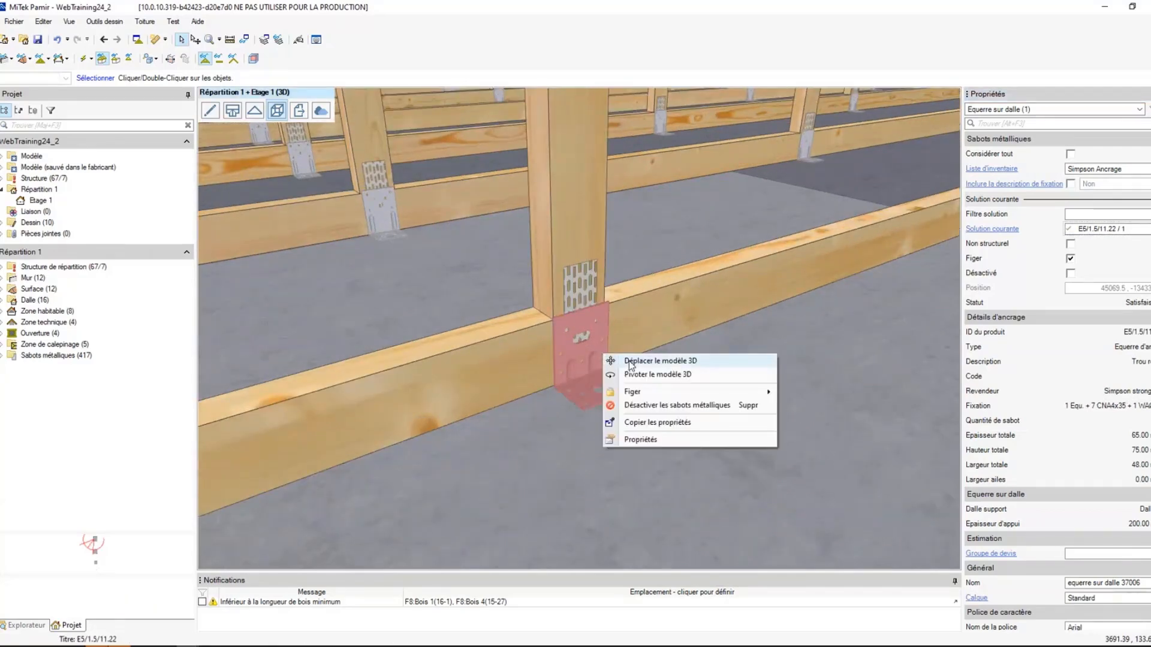
left_click(631, 361)
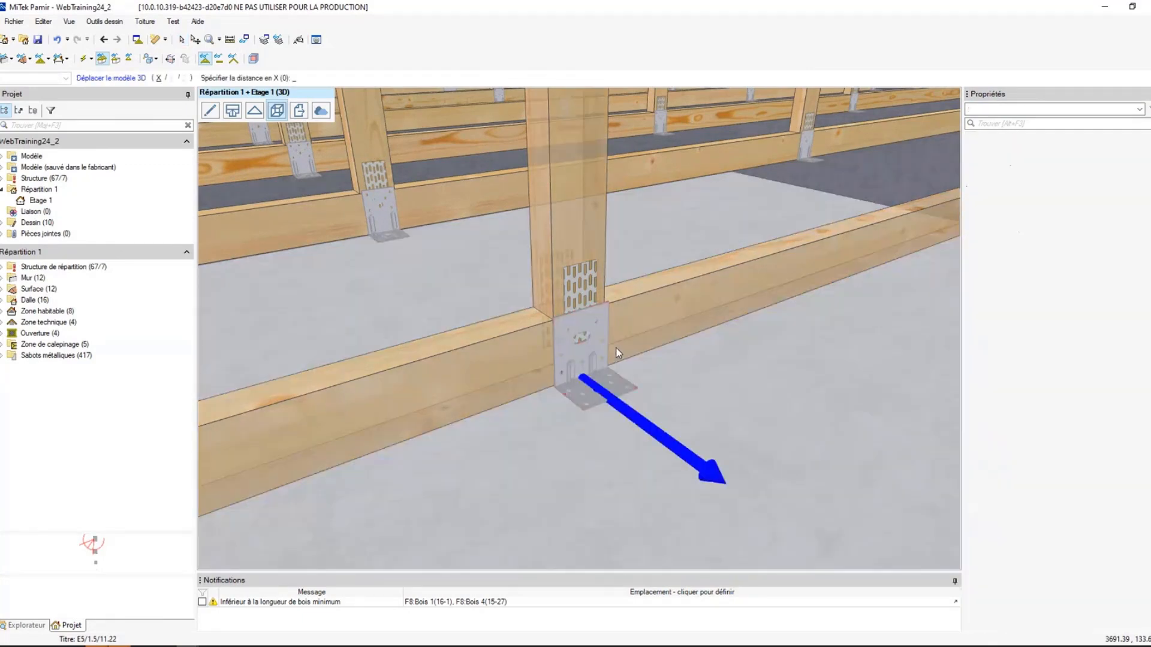
left_click(172, 79)
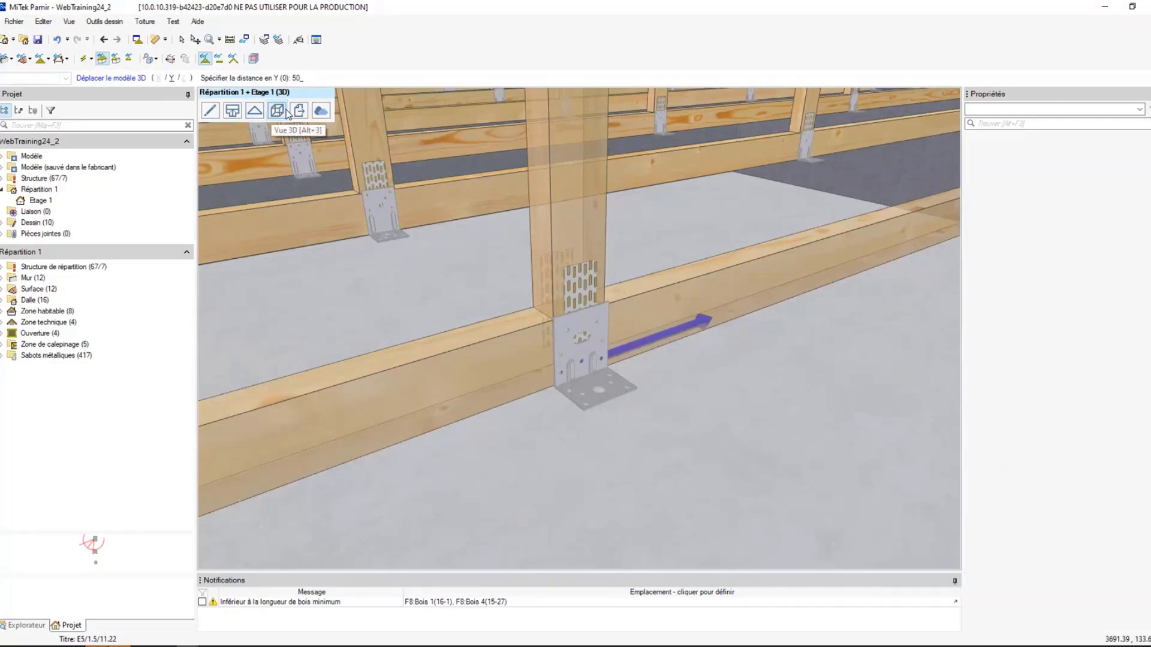
key("Return")
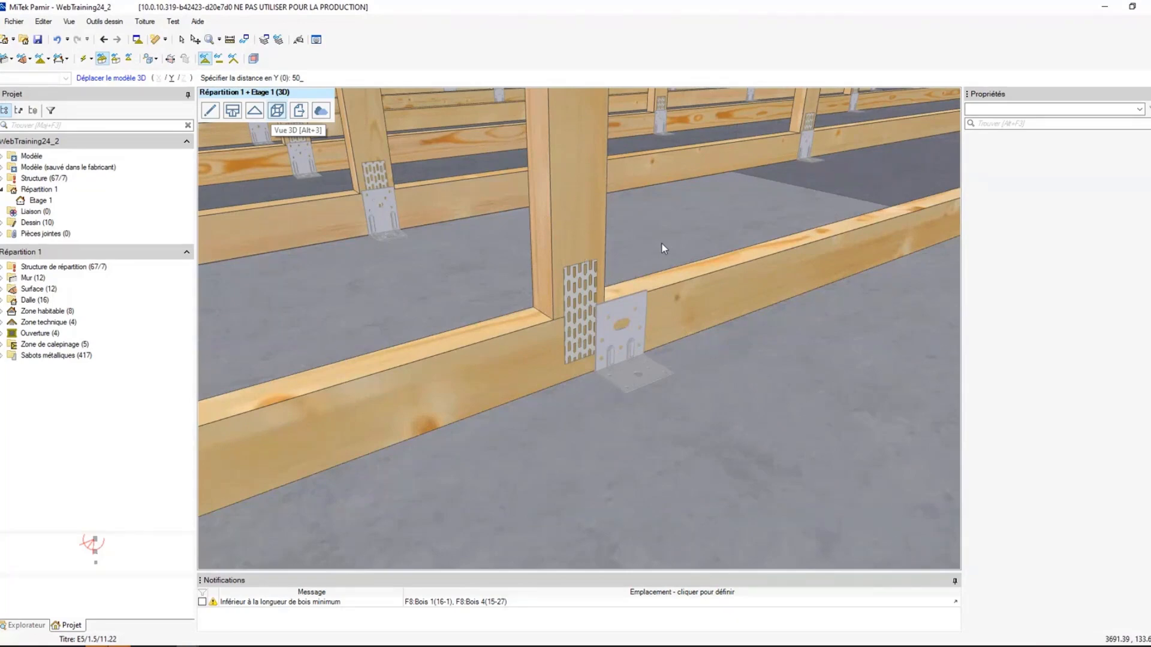
- Return to the Etage 1 layout plan, locate the building with the F7 trusses, and show it in 3D
scroll(684, 230, "down", 8)
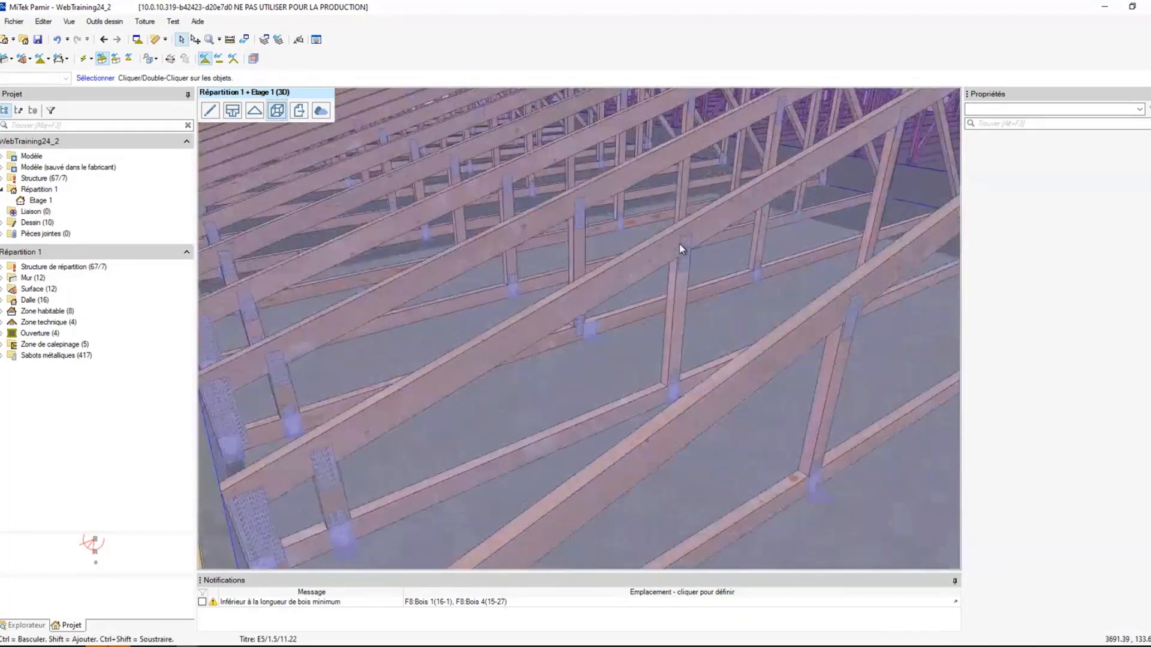
scroll(678, 243, "down", 5)
left_click(232, 111)
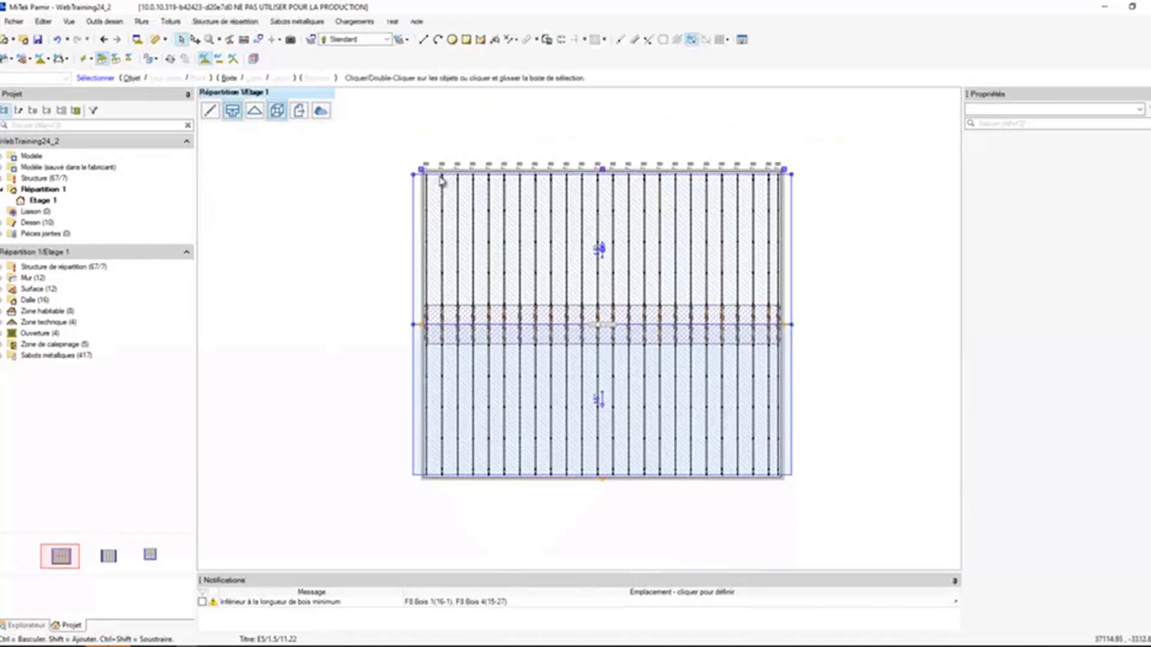
scroll(599, 305, "down", 5)
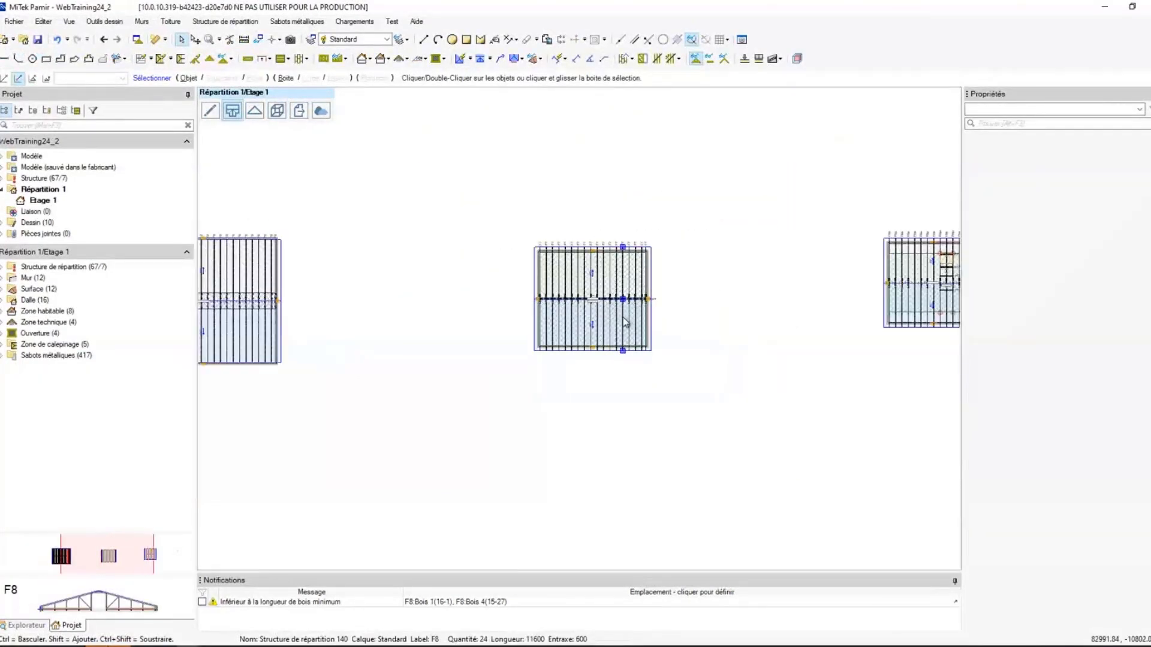
scroll(623, 317, "up", 5)
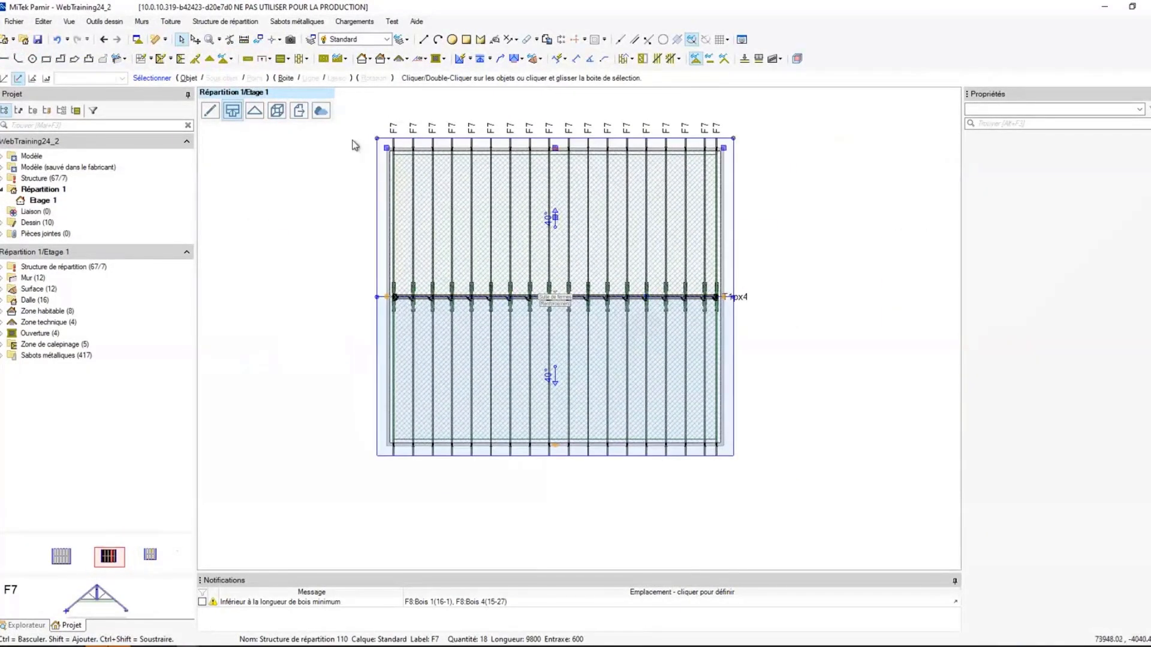
left_click(277, 111)
- Examine the eaves brackets of the F7 trusses and their connections to the central lattice girder in 3D
middle_click_drag(654, 349, 670, 246)
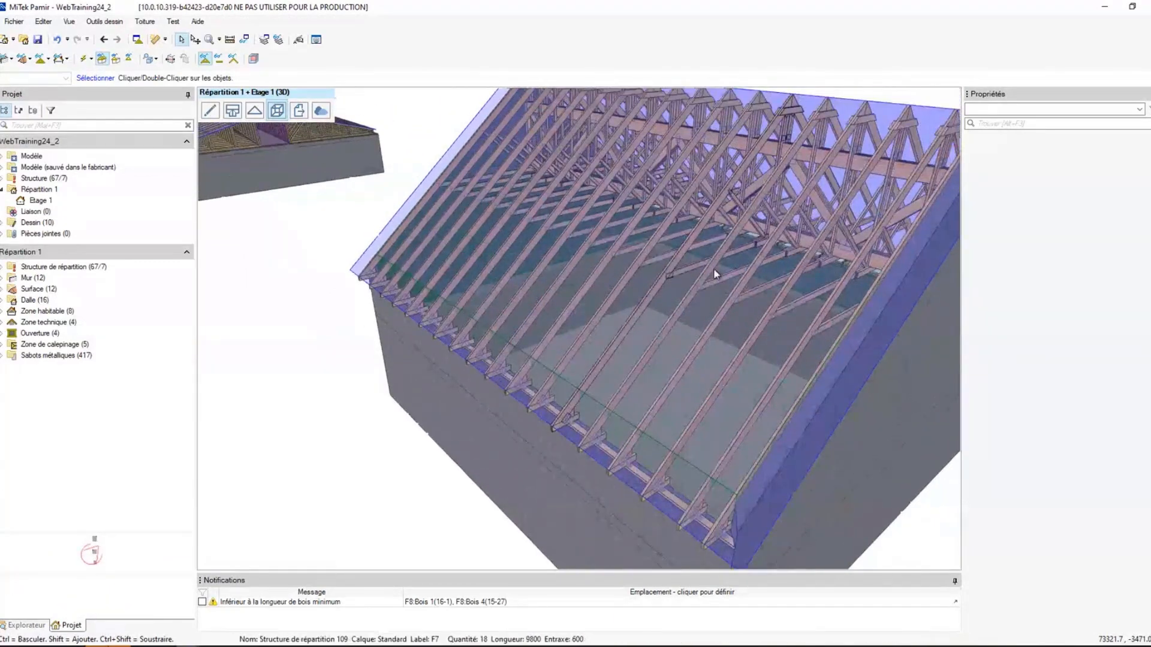
left_click(585, 384)
scroll(567, 437, "up", 5)
middle_click_drag(564, 458, 591, 396)
scroll(601, 384, "down", 5)
middle_click_drag(639, 346, 536, 304)
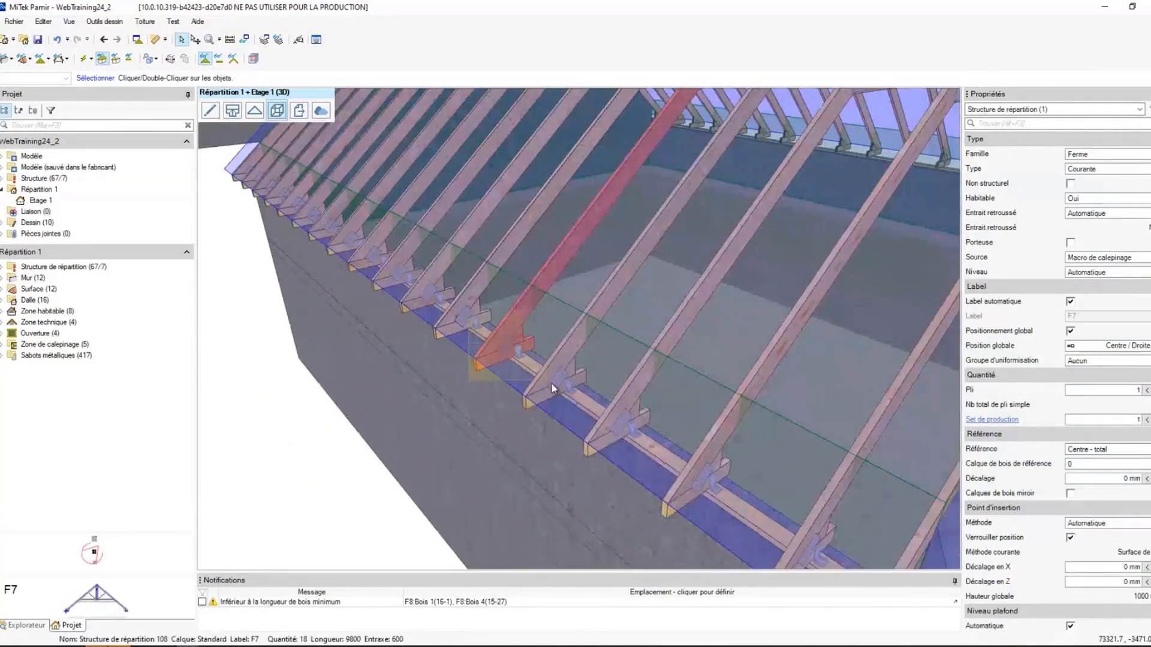
scroll(552, 383, "up", 5)
scroll(644, 344, "down", 2)
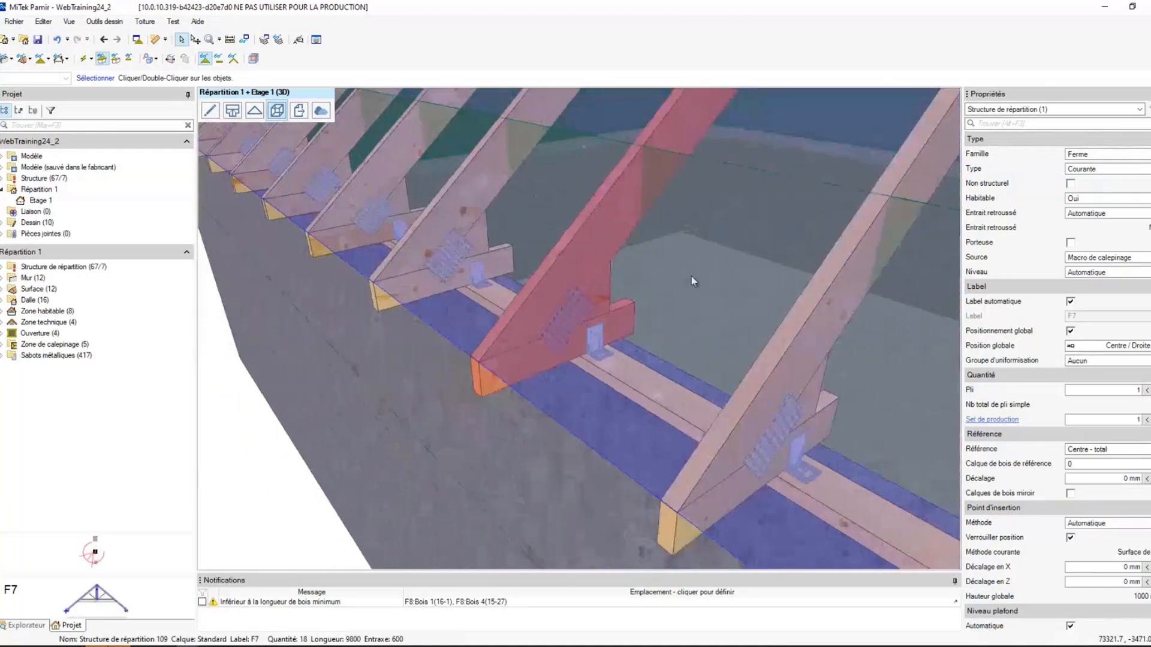
scroll(692, 276, "down", 5)
middle_click_drag(782, 197, 556, 415)
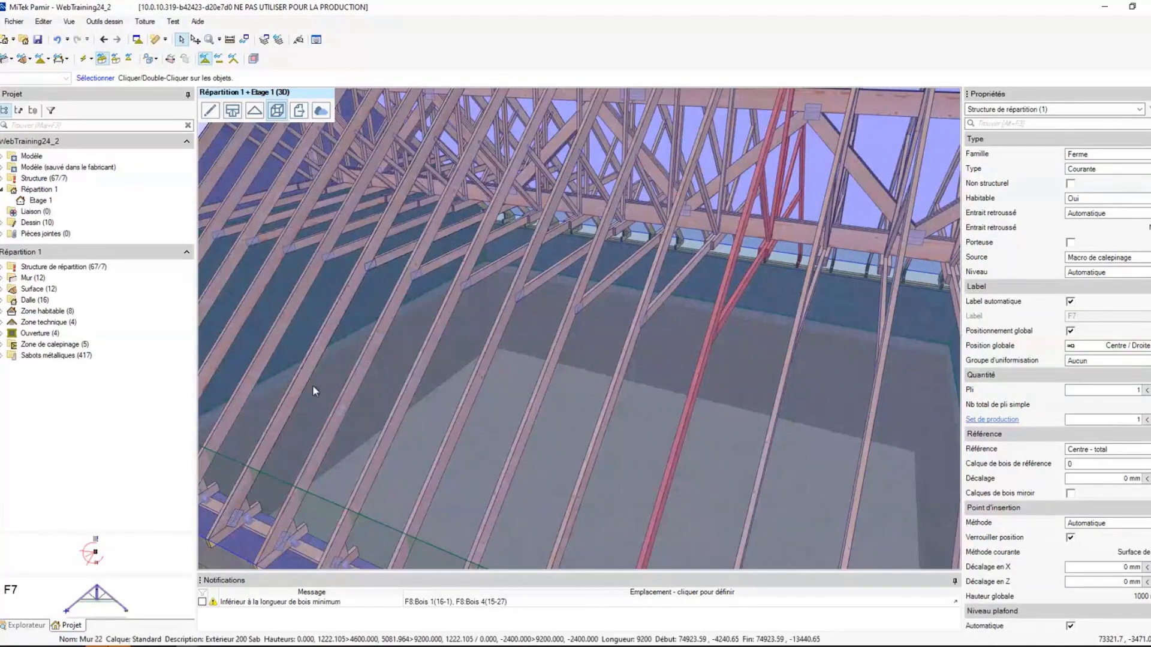
middle_click_drag(389, 296, 516, 357)
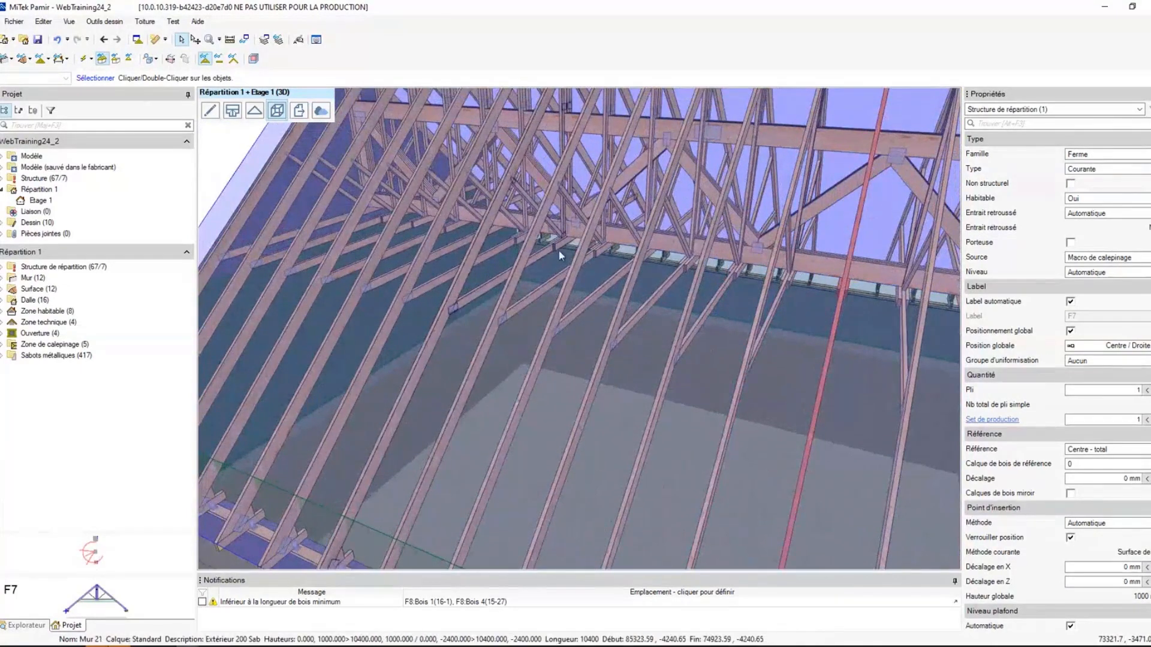
- Open lattice girder T1 from the 3D model and inspect the GSE1020/150/4 hanger at support node 6
left_click(668, 241)
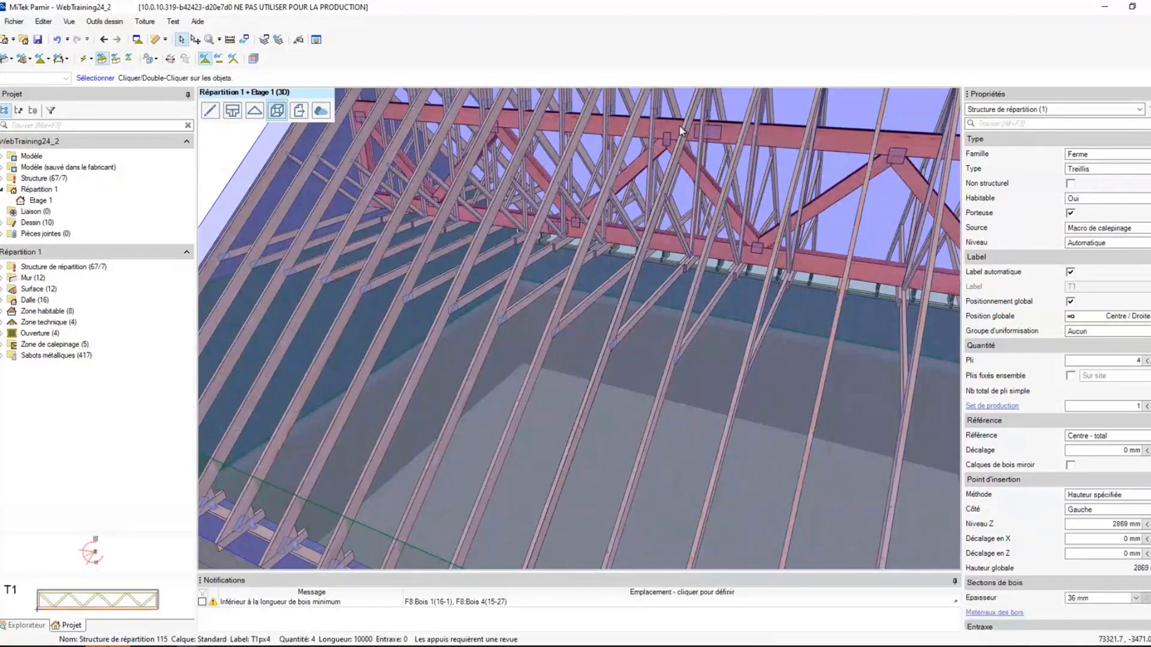
middle_click_drag(575, 214, 702, 258)
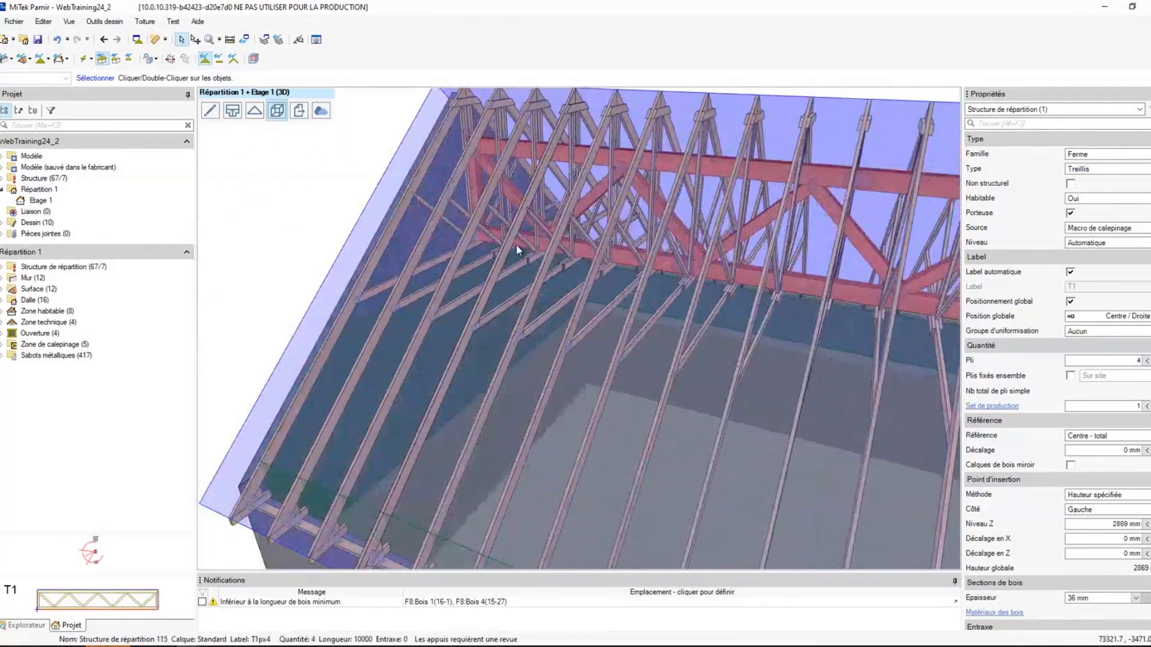
double_click(629, 257)
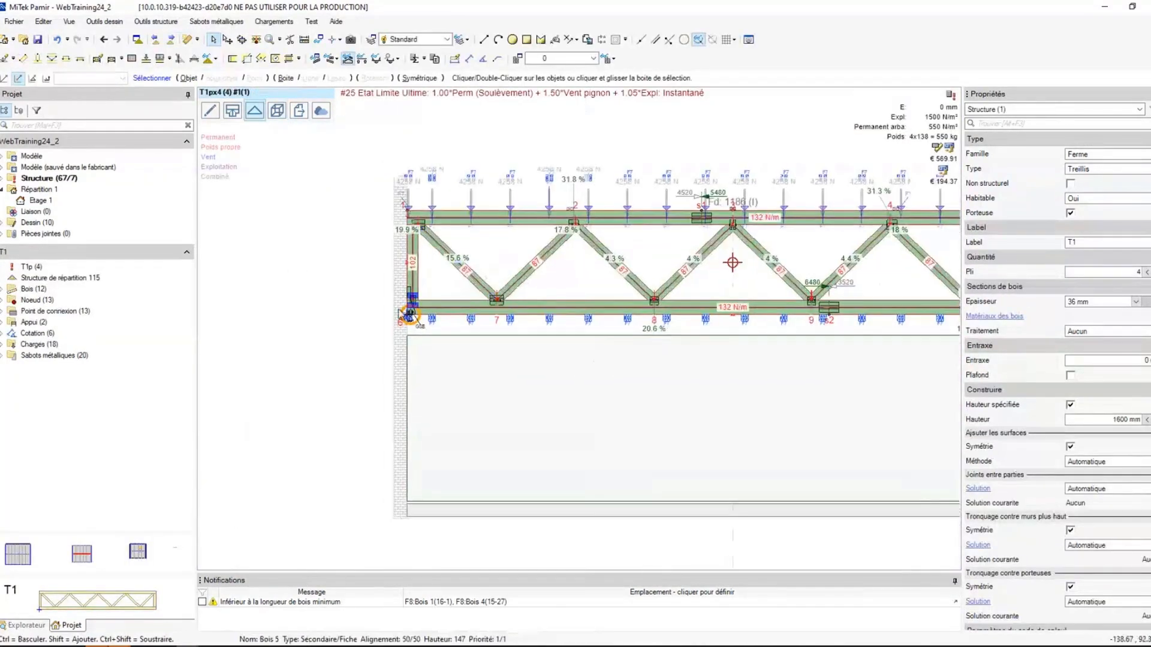
scroll(429, 312, "up", 5)
scroll(429, 313, "up", 3)
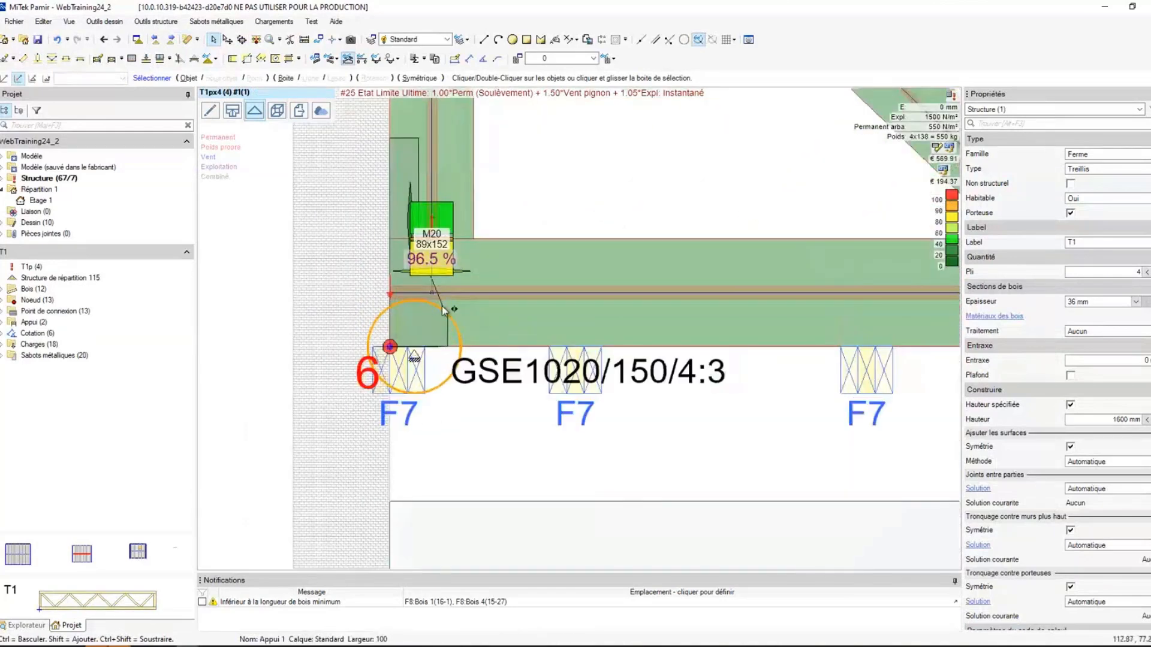
- Return to the 3D view of the F7 trusses and select the GSE1020/150/4 masonry anchor at the girder's wall end
mouse_move(444, 309)
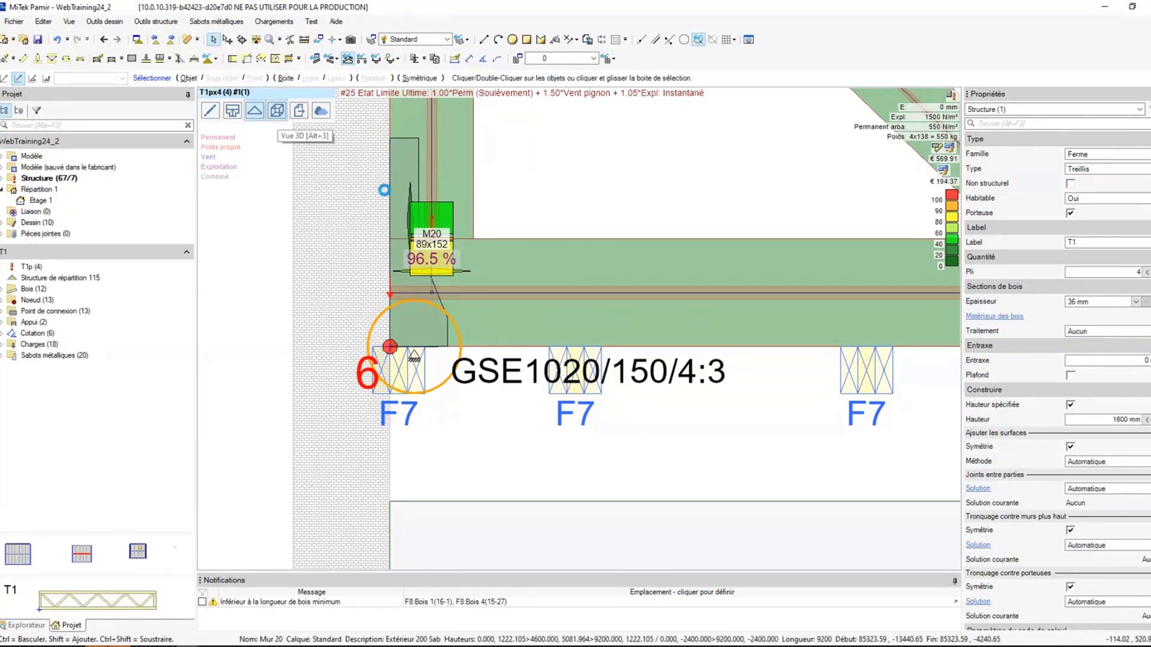
left_click(277, 110)
scroll(511, 270, "up", 5)
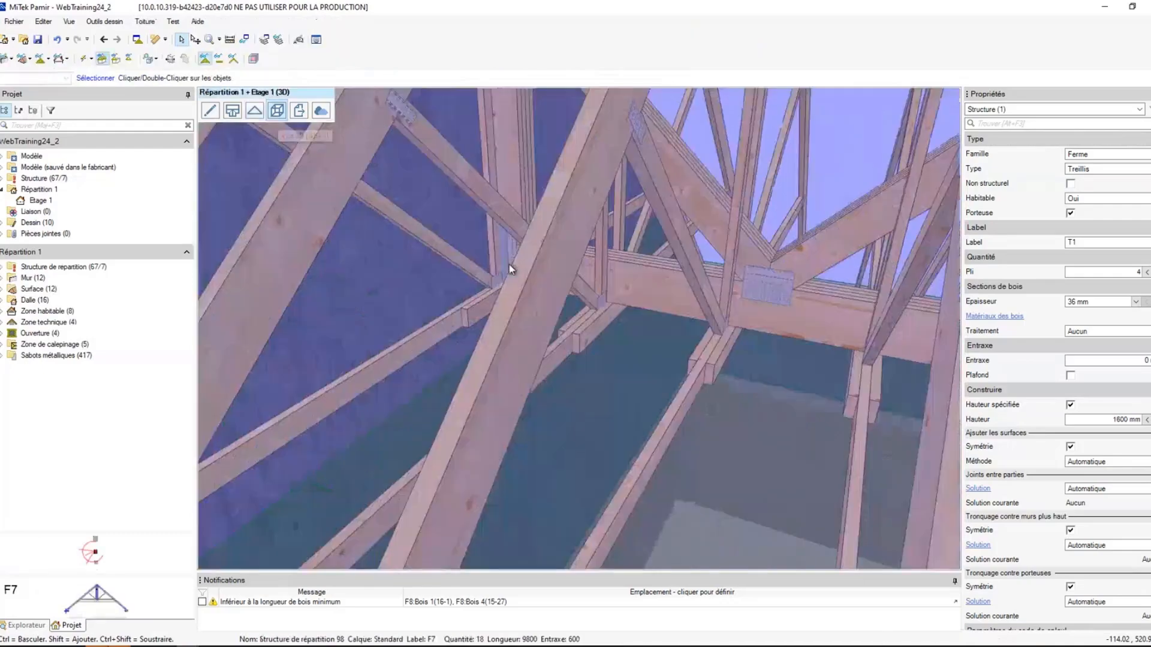
scroll(506, 276, "up", 3)
mouse_move(473, 280)
middle_mouse_down()
mouse_move(484, 280)
mouse_move(420, 281)
mouse_move(547, 290)
mouse_move(459, 273)
mouse_move(383, 282)
mouse_move(444, 285)
middle_mouse_up()
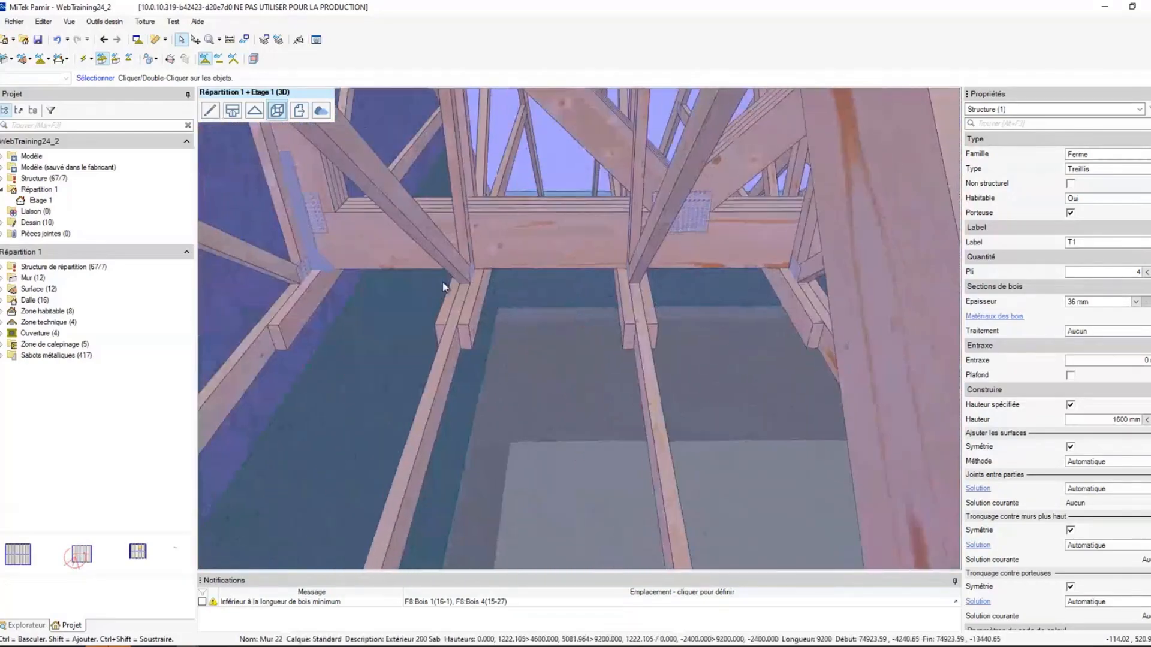
left_click(312, 243)
middle_click_drag(311, 243, 448, 274)
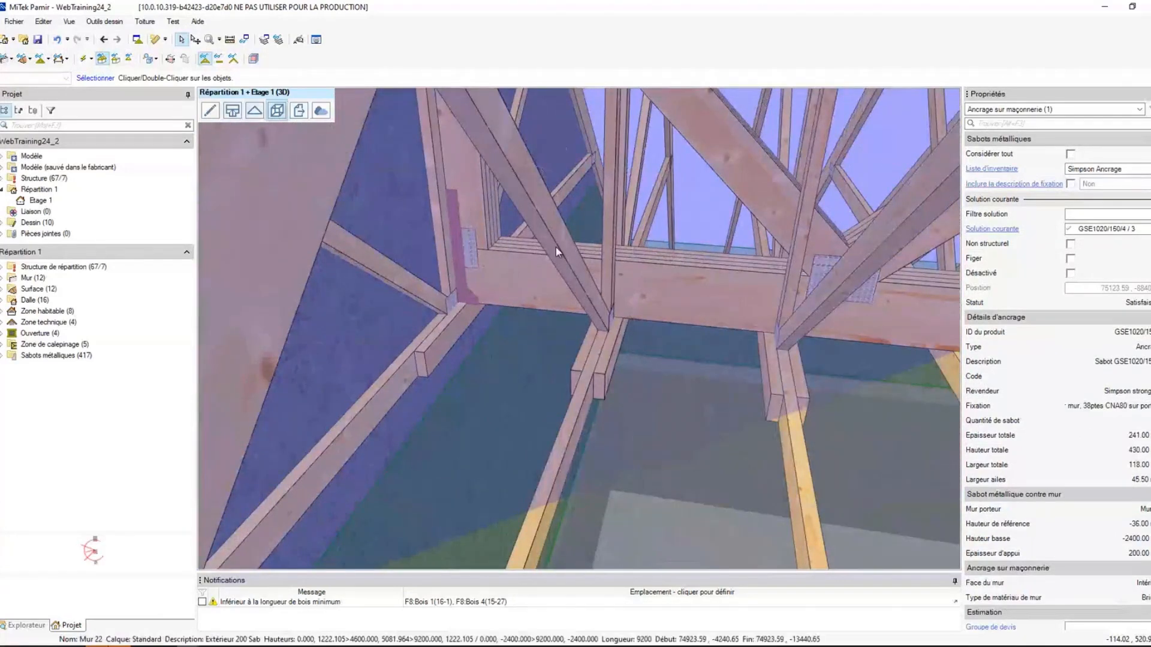
- Locate the building with the F9 trusses in 3D and view the brackets along its eaves
scroll(621, 284, "down", 3)
scroll(633, 286, "down", 10)
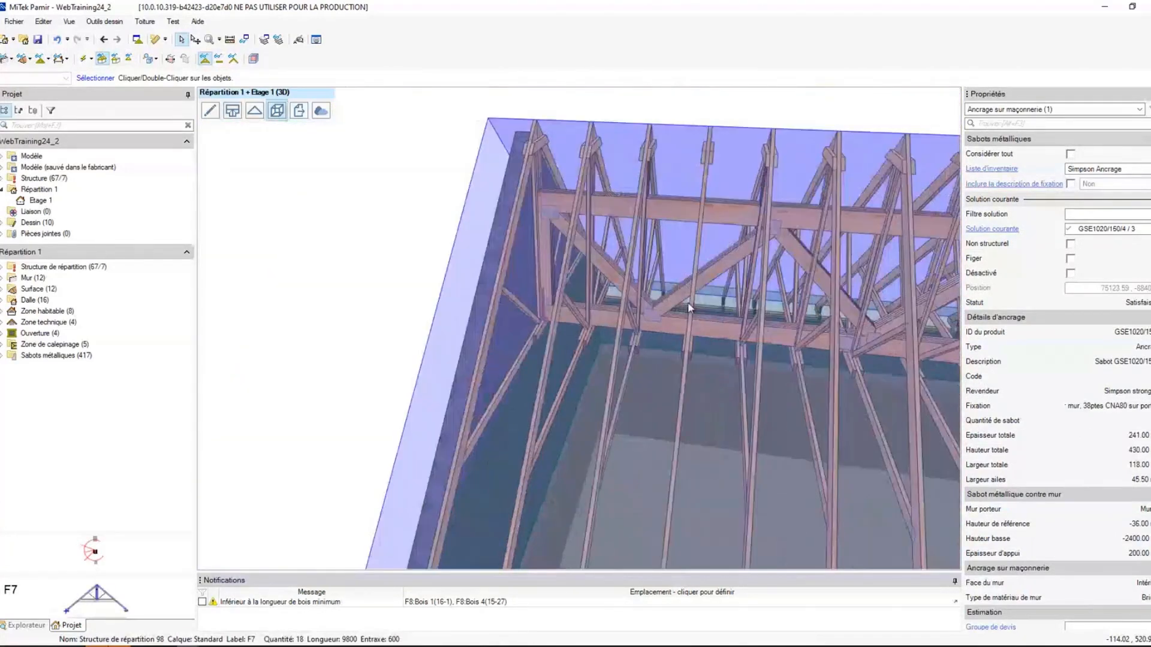
scroll(771, 336, "down", 10)
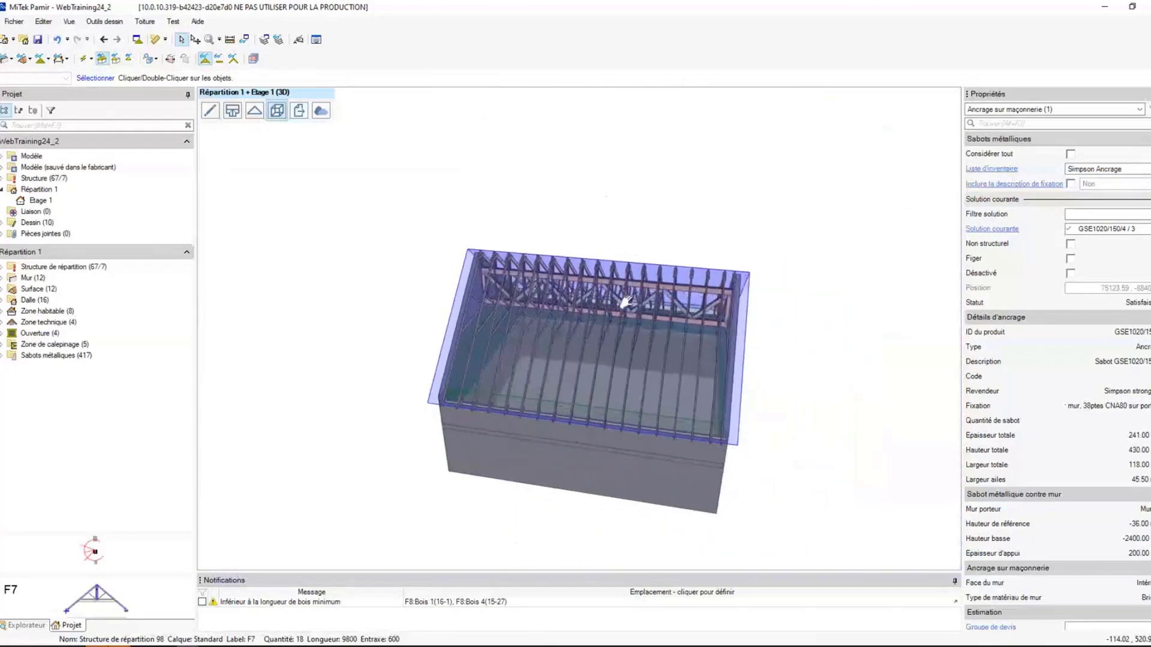
middle_click_drag(722, 327, 531, 289)
middle_click_drag(664, 307, 490, 271)
right_click_drag(462, 249, 618, 366)
middle_click_drag(595, 388, 568, 379, "shift")
scroll(552, 392, "up", 1)
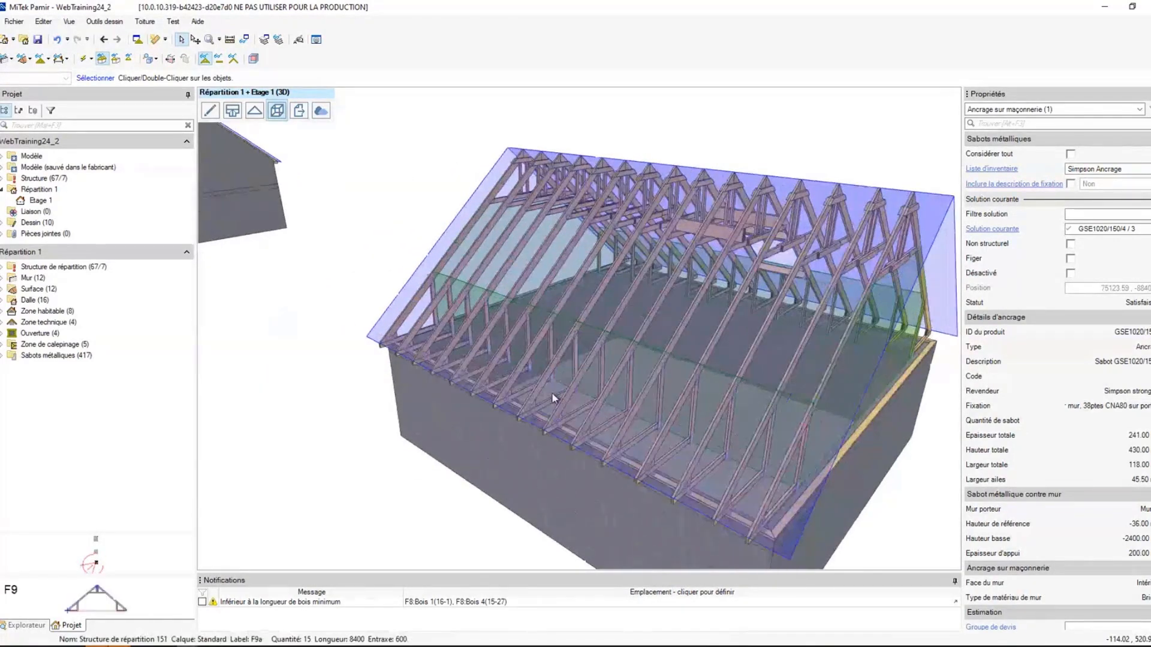
scroll(552, 392, "up", 3)
scroll(547, 403, "up", 2)
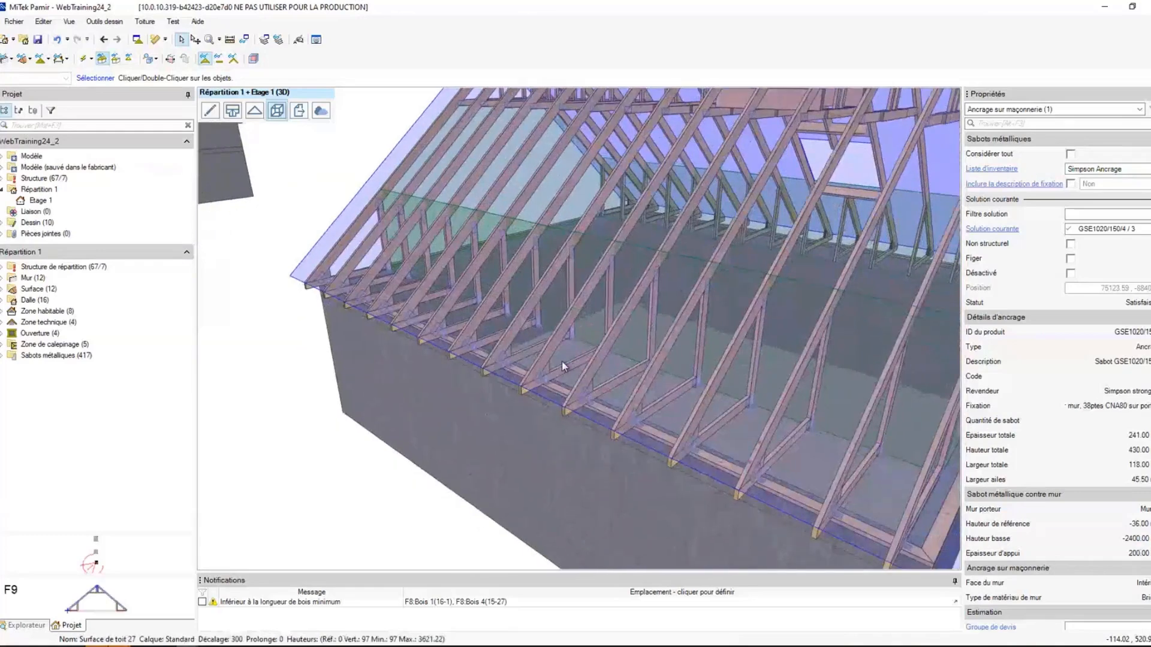
scroll(562, 361, "up", 3)
scroll(522, 399, "up", 3)
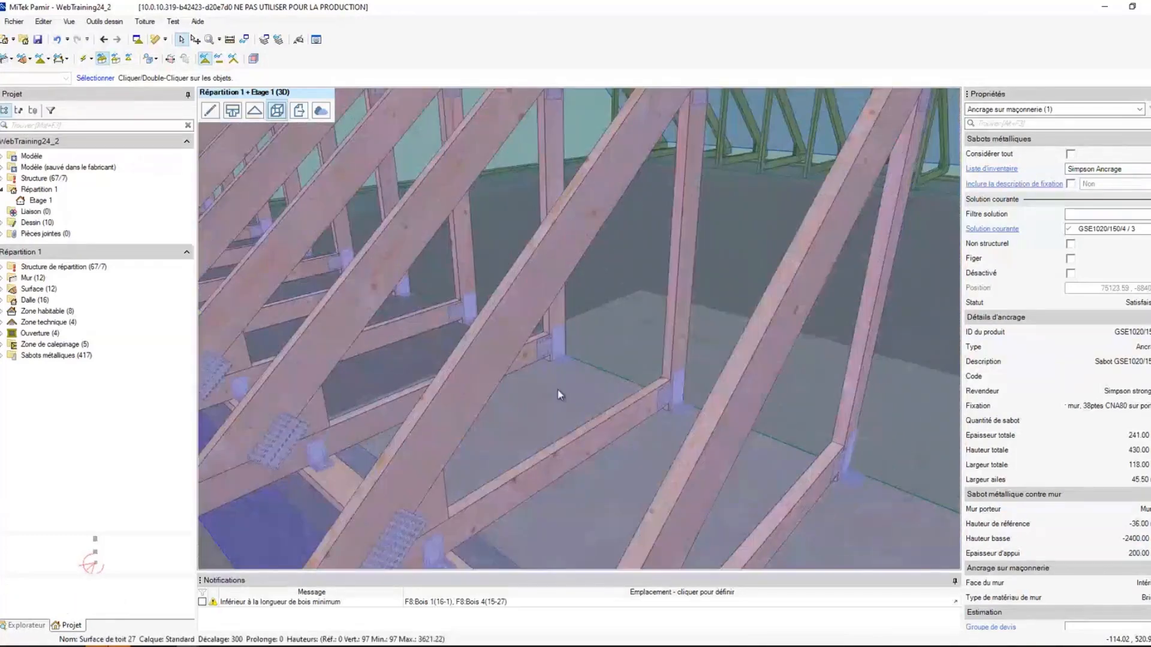
middle_click_drag(533, 393, 575, 345)
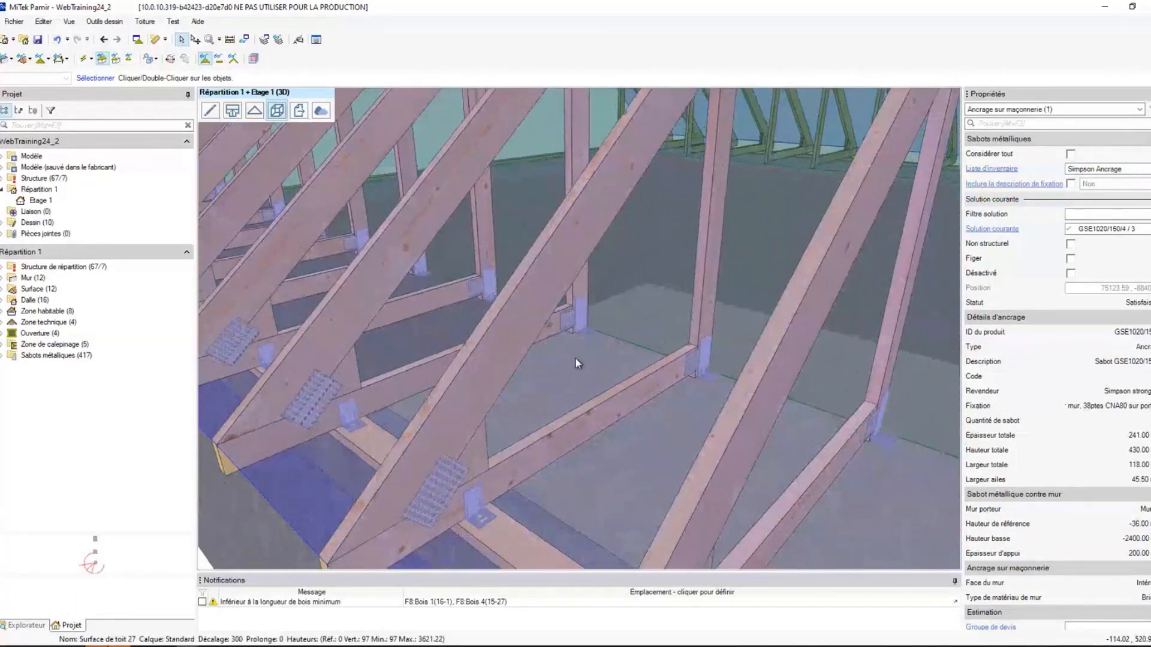
- Examine the E17/2 slab brackets at the F9 post feet and the AT1 brackets on the wall plate
scroll(581, 334, "up", 5)
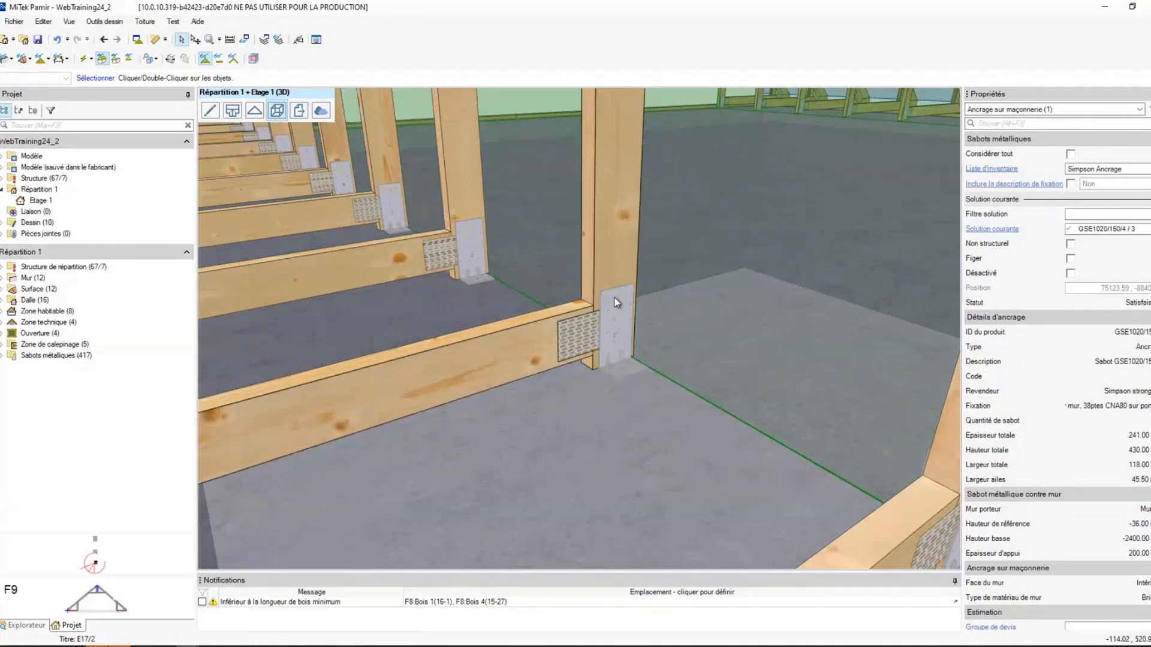
scroll(592, 309, "down", 1)
scroll(531, 347, "up", 3)
scroll(381, 409, "up", 3)
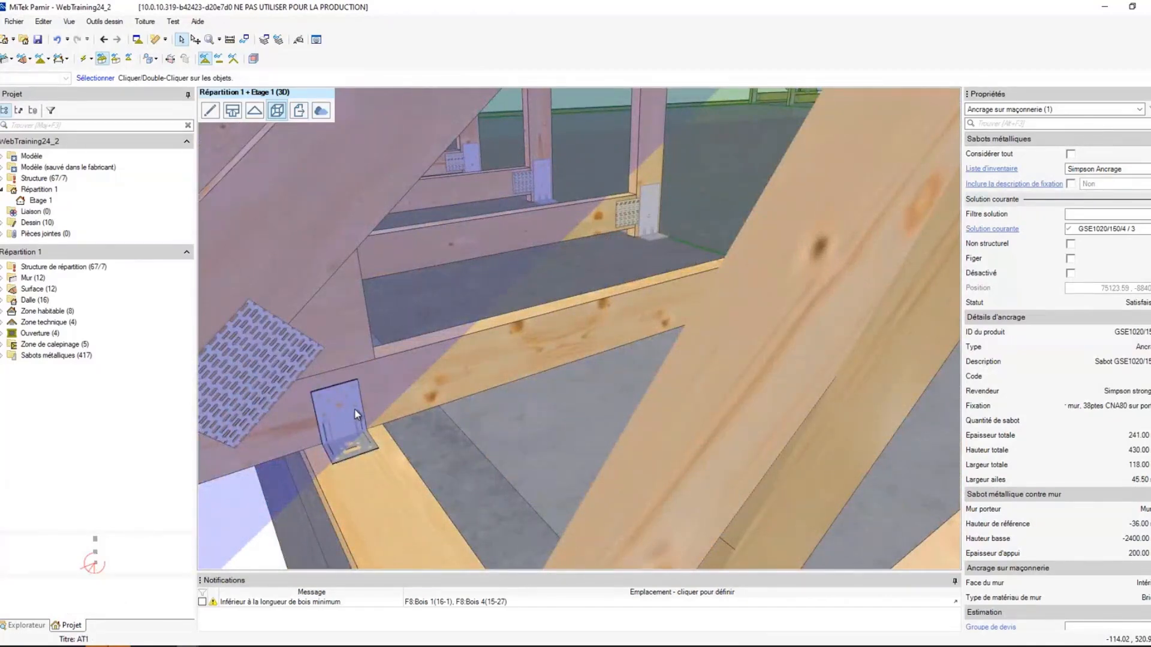
scroll(623, 387, "down", 1)
middle_click_drag(734, 380, 709, 403)
middle_click_drag(646, 425, 624, 414)
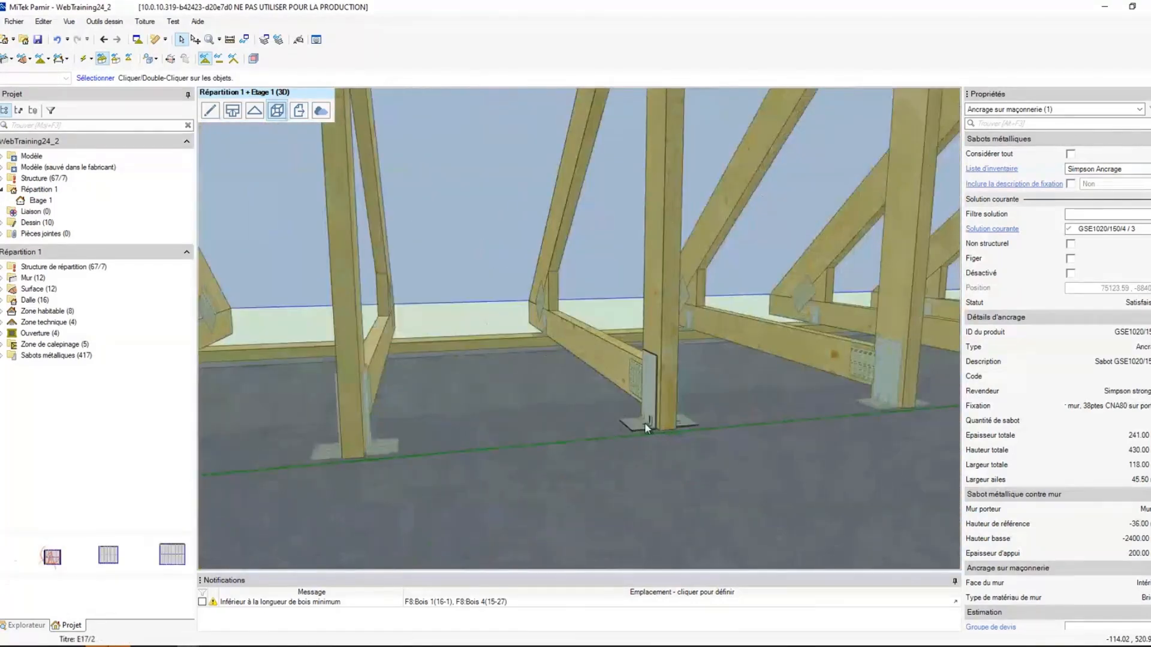
- Try the 2xE19/3 and 2xAT2 solutions on the 2xE17/2 slab bracket at an F9 post foot, and settle on E20/3 / 1
left_click(646, 423)
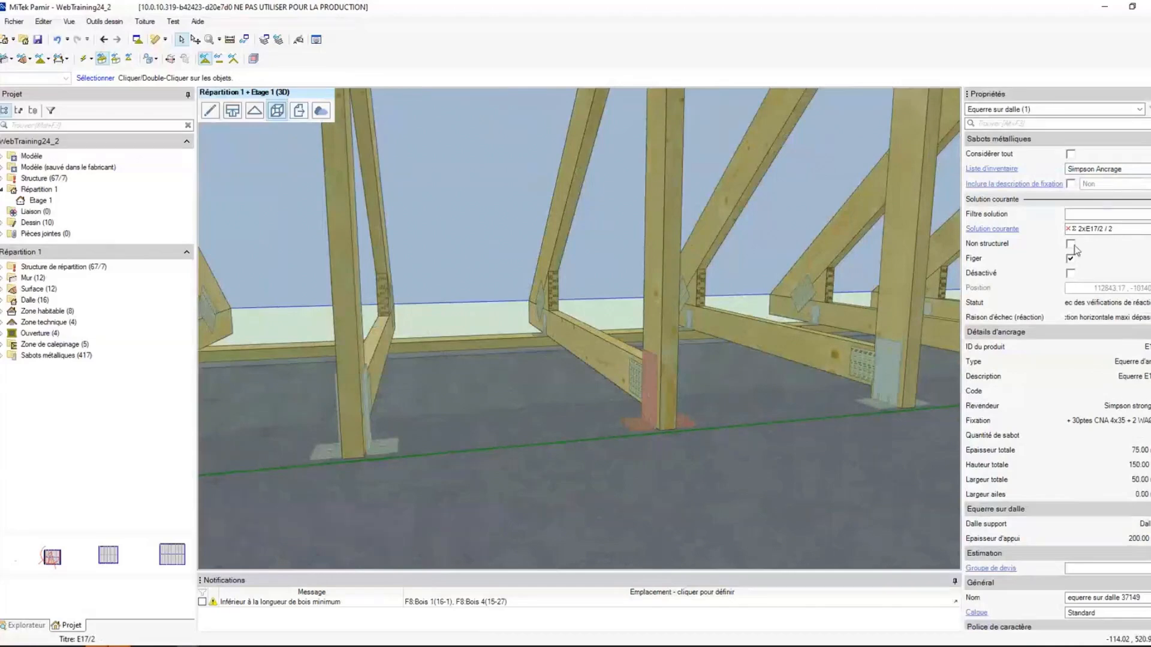
left_click(1116, 234)
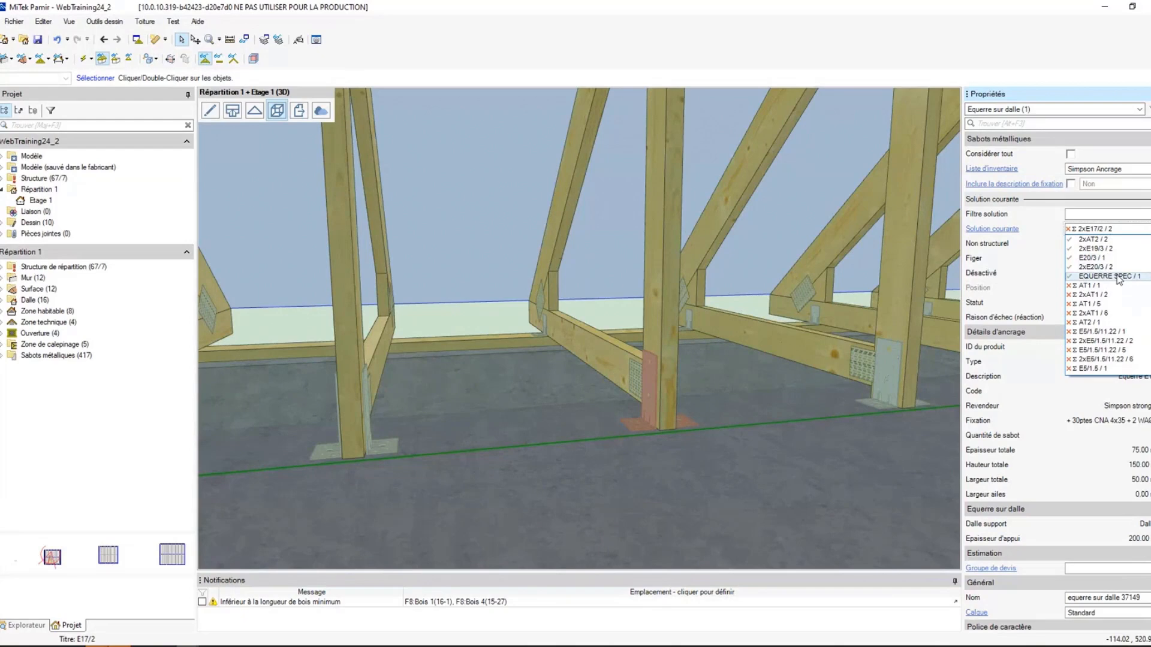
left_click(1107, 248)
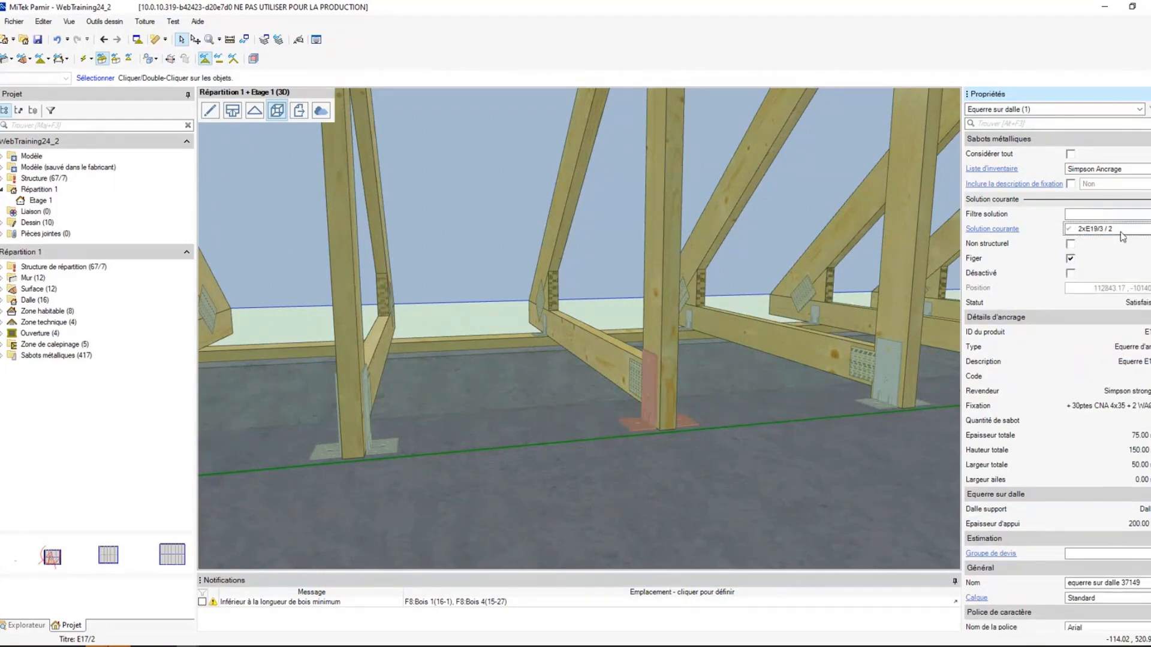
left_click(1121, 233)
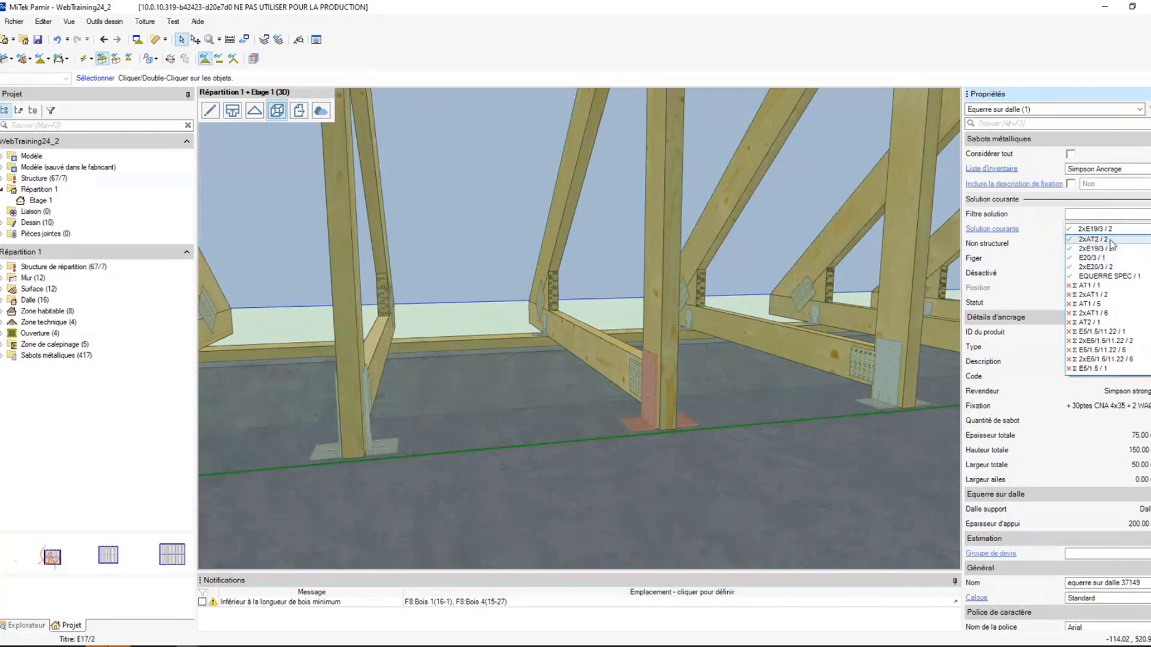
left_click(1092, 239)
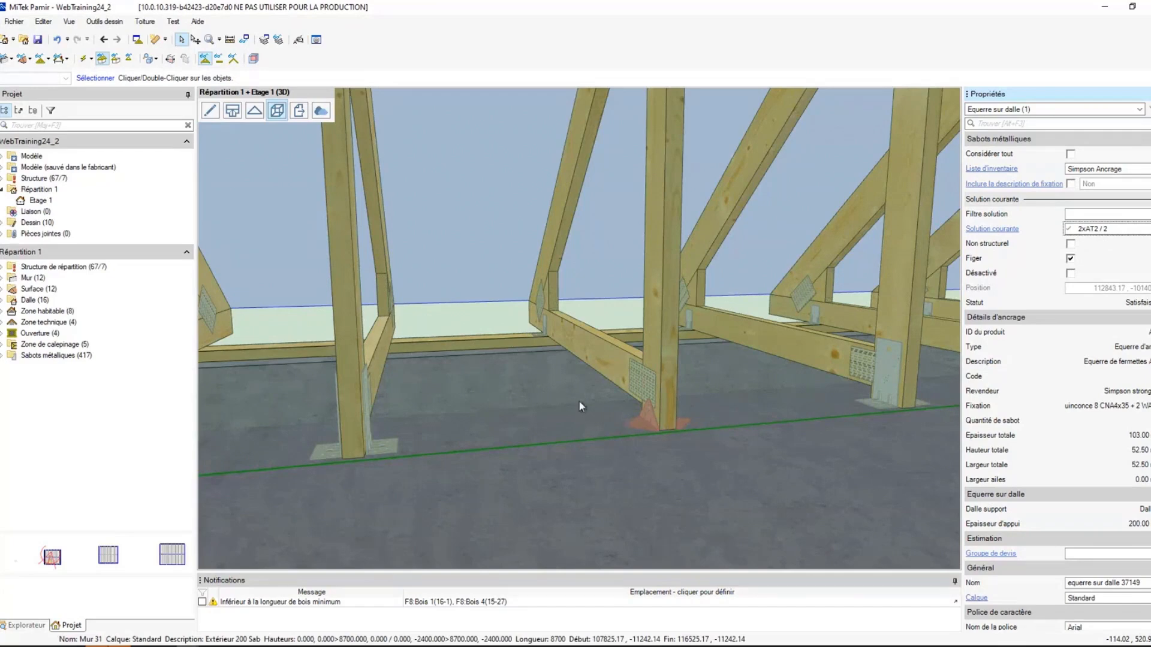
left_click(1139, 230)
left_click(1112, 258)
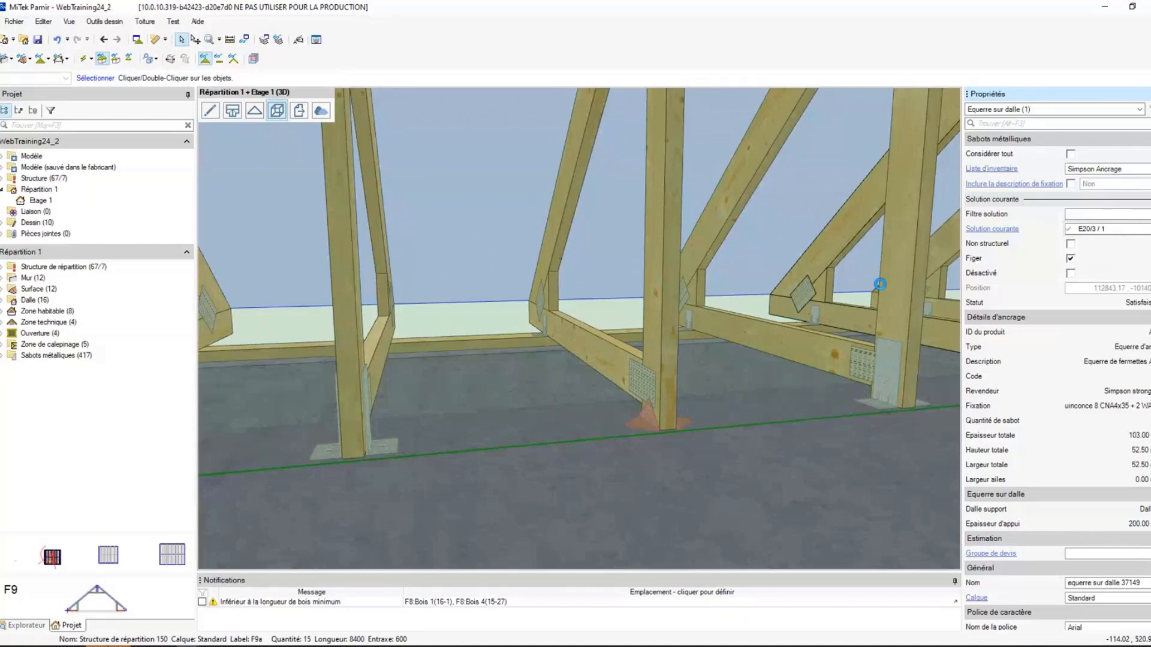
- Locate the PVV1 frame standing on its slab in 3D and examine the brackets at its base
scroll(646, 315, "down", 5)
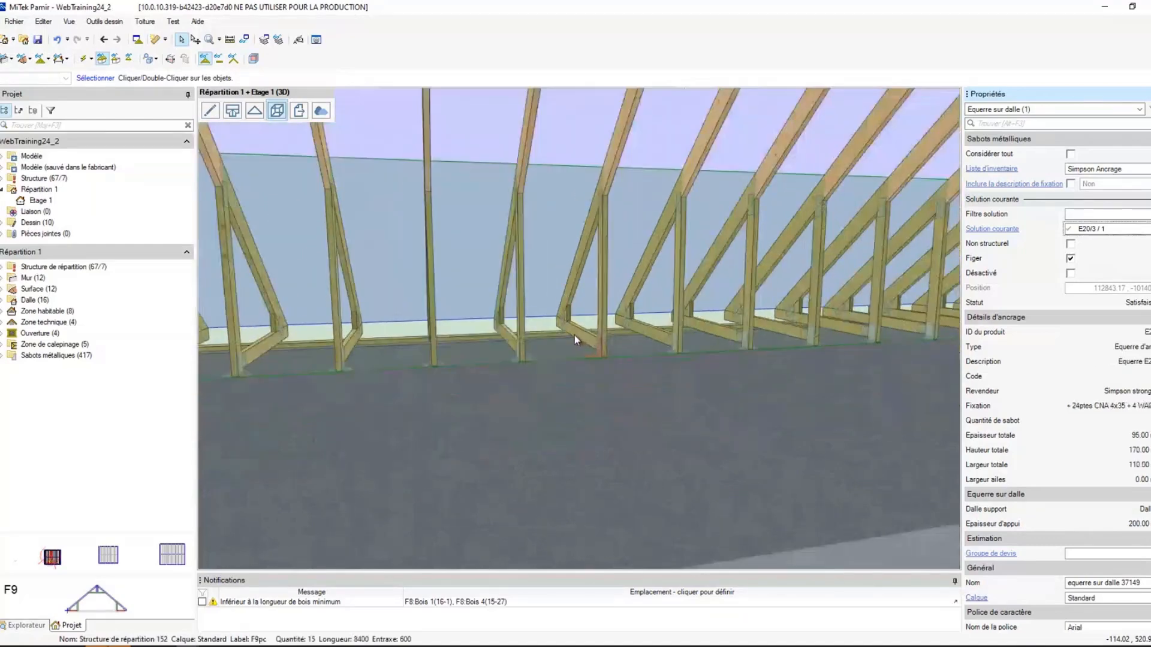
scroll(575, 336, "down", 4)
middle_click_drag(573, 334, 620, 344)
scroll(593, 351, "down", 3)
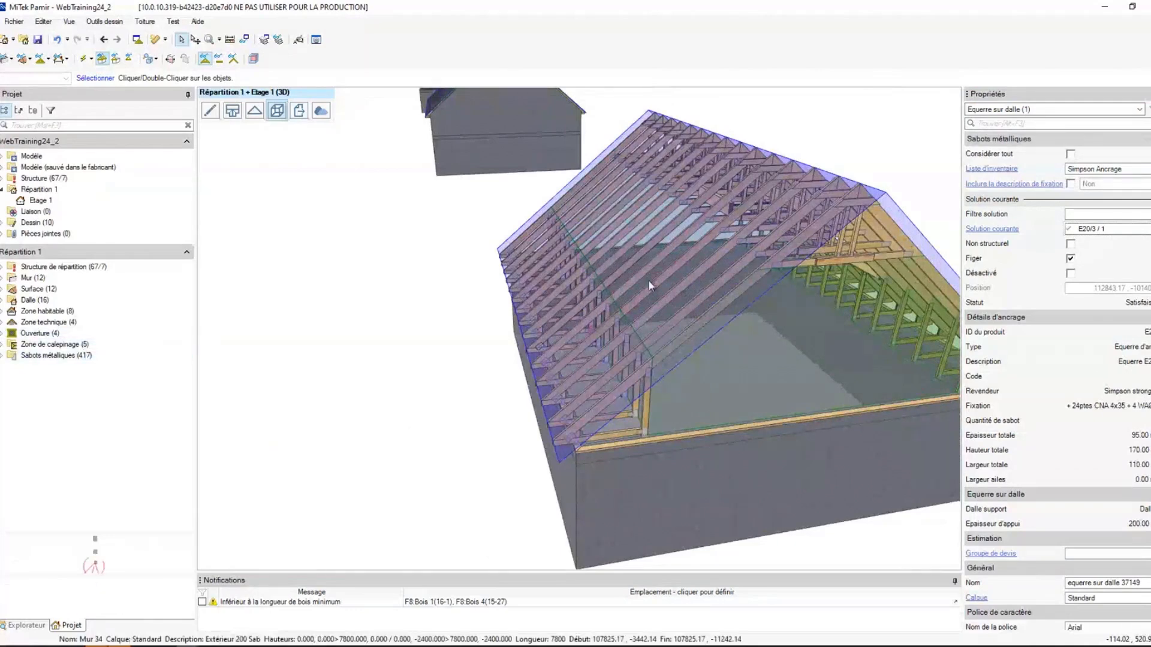
scroll(649, 282, "down", 8)
mouse_move(639, 304)
middle_mouse_down()
mouse_move(613, 344)
mouse_move(647, 313)
middle_mouse_up()
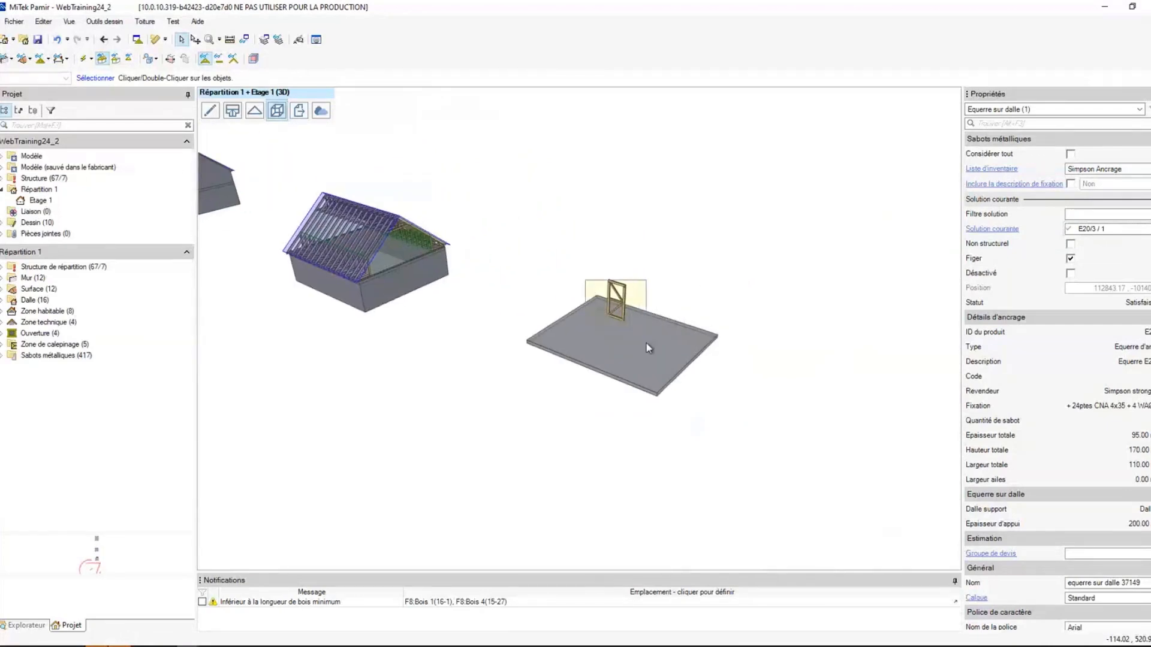
scroll(660, 354, "up", 8)
middle_click_drag(682, 379, 611, 376)
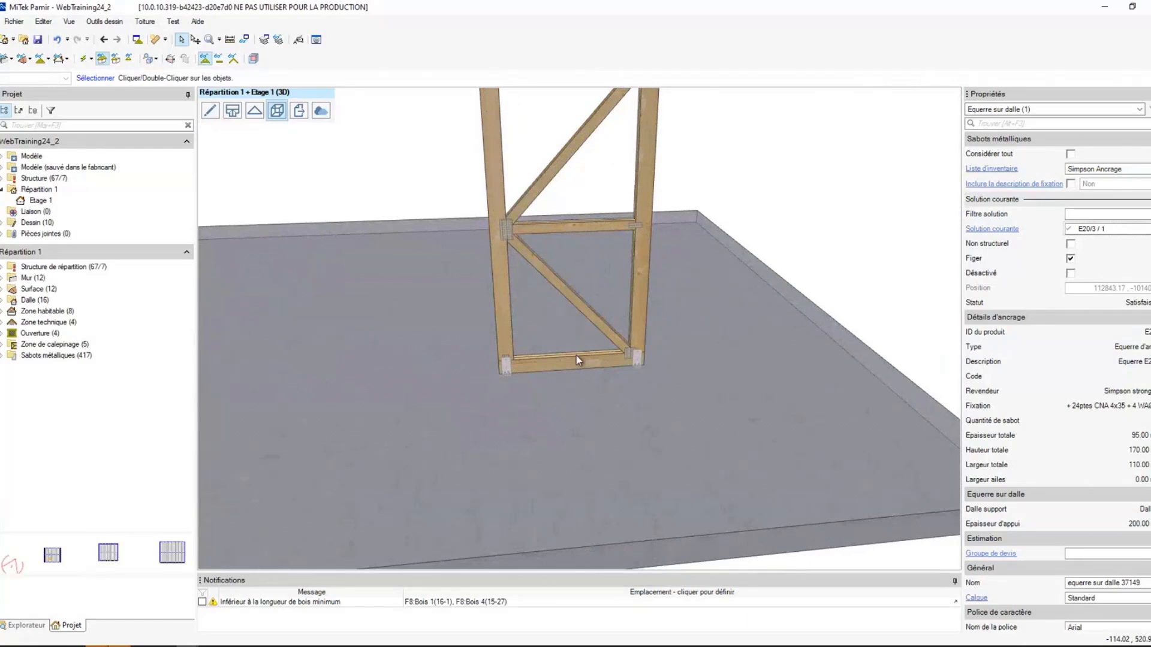
middle_click_drag(532, 288, 560, 387)
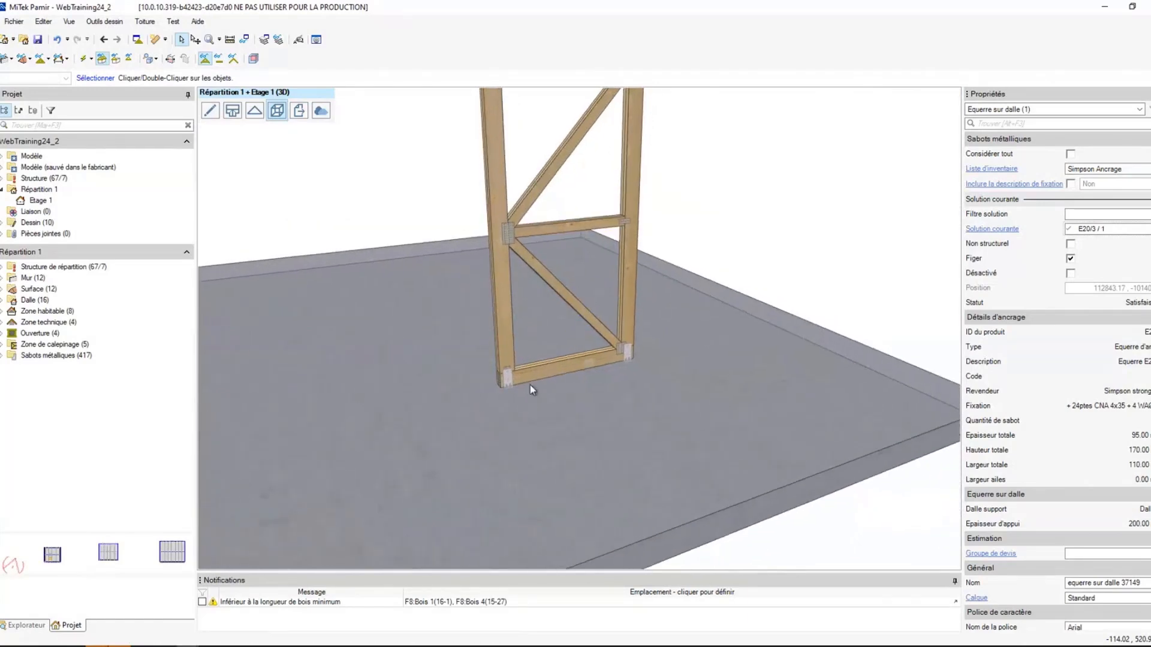
scroll(466, 262, "up", 3)
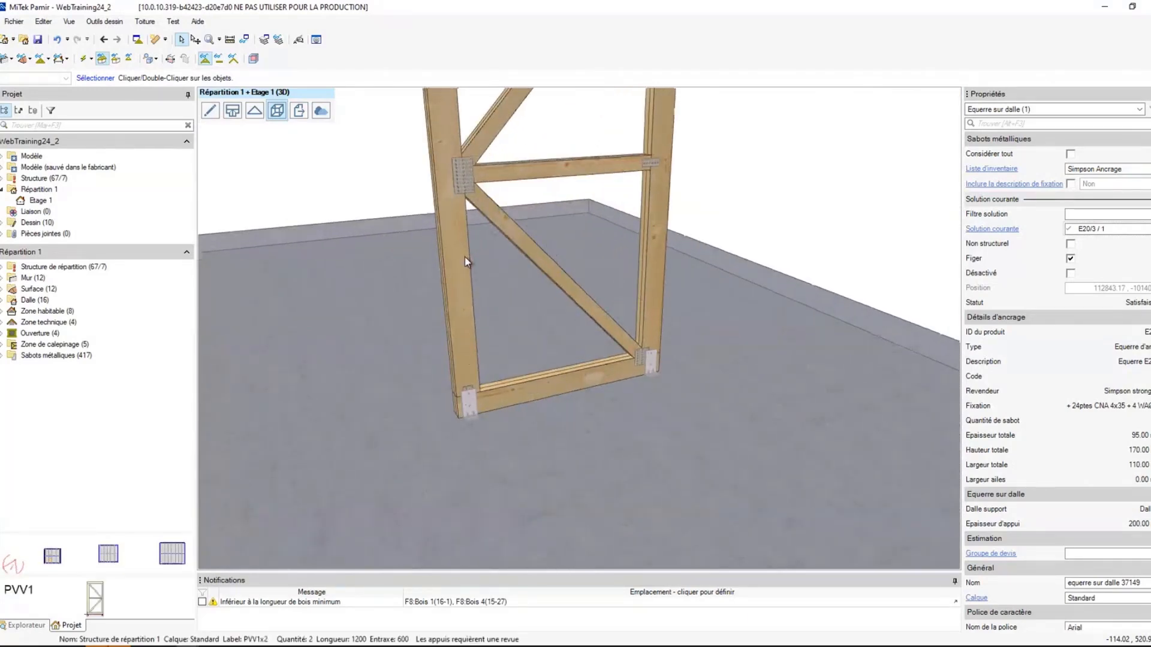
- Open frame PVV1 from the 3D model and inspect the 2xE19/3 brackets at support nodes 3 and 4
double_click(465, 259)
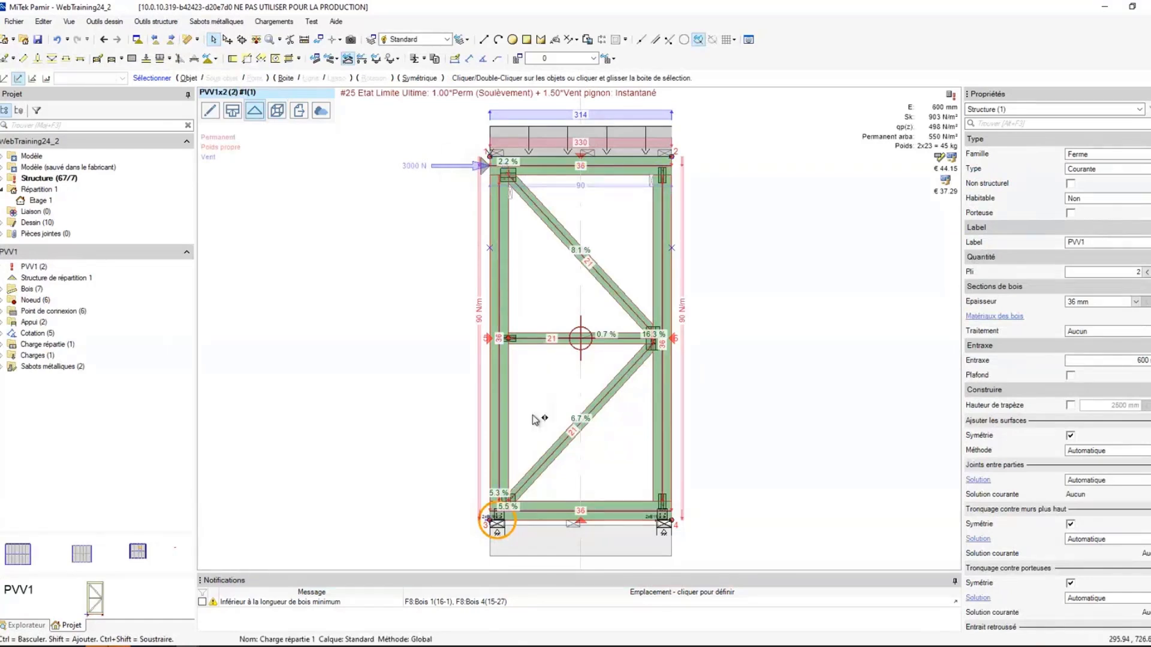
scroll(543, 491, "up", 3)
scroll(541, 490, "up", 3)
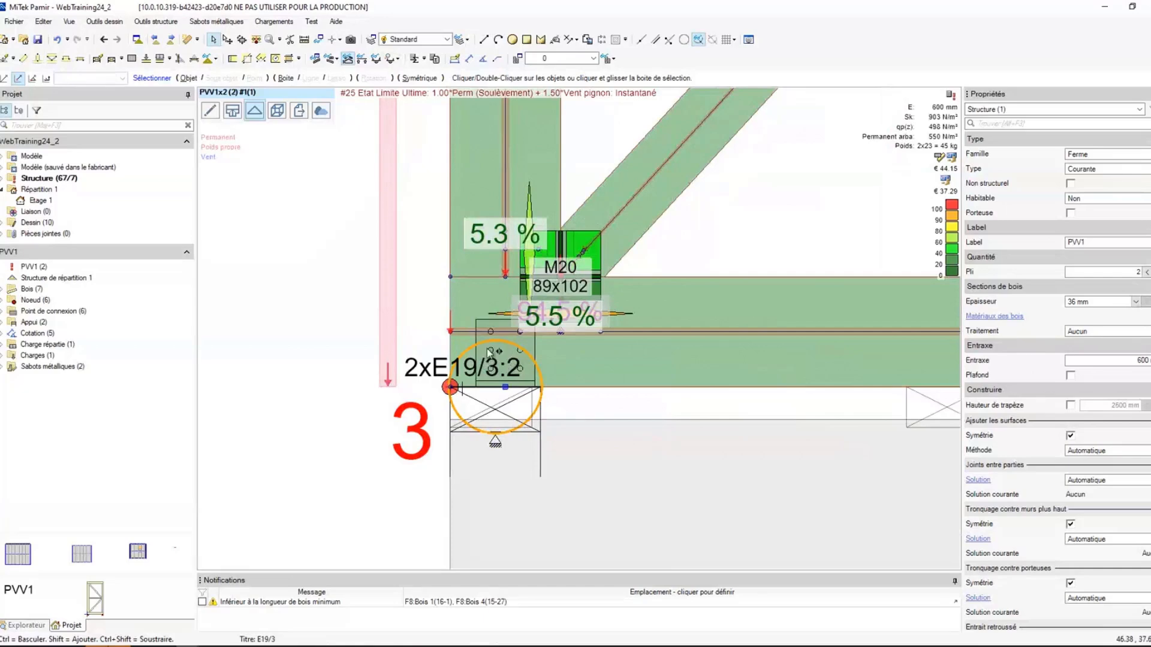
scroll(672, 346, "down", 1)
scroll(742, 361, "down", 1)
scroll(742, 361, "down", 2)
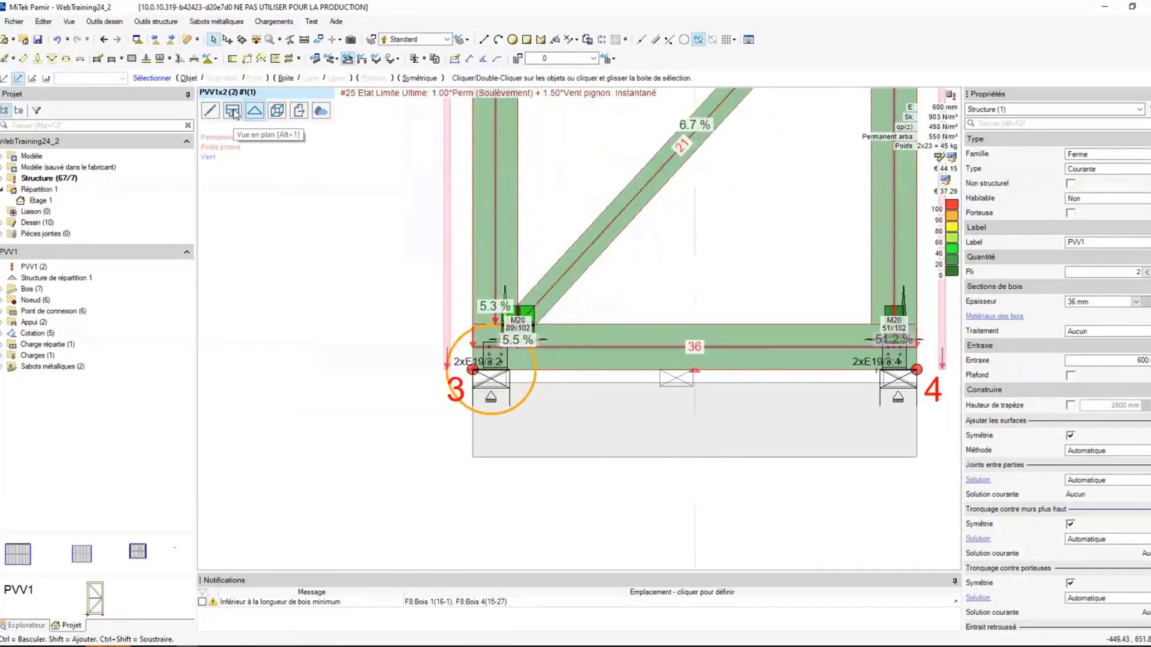
- Return to the 3D view, select the slab bracket at PVV1's near base corner, and browse its alternative solutions
left_click(277, 111)
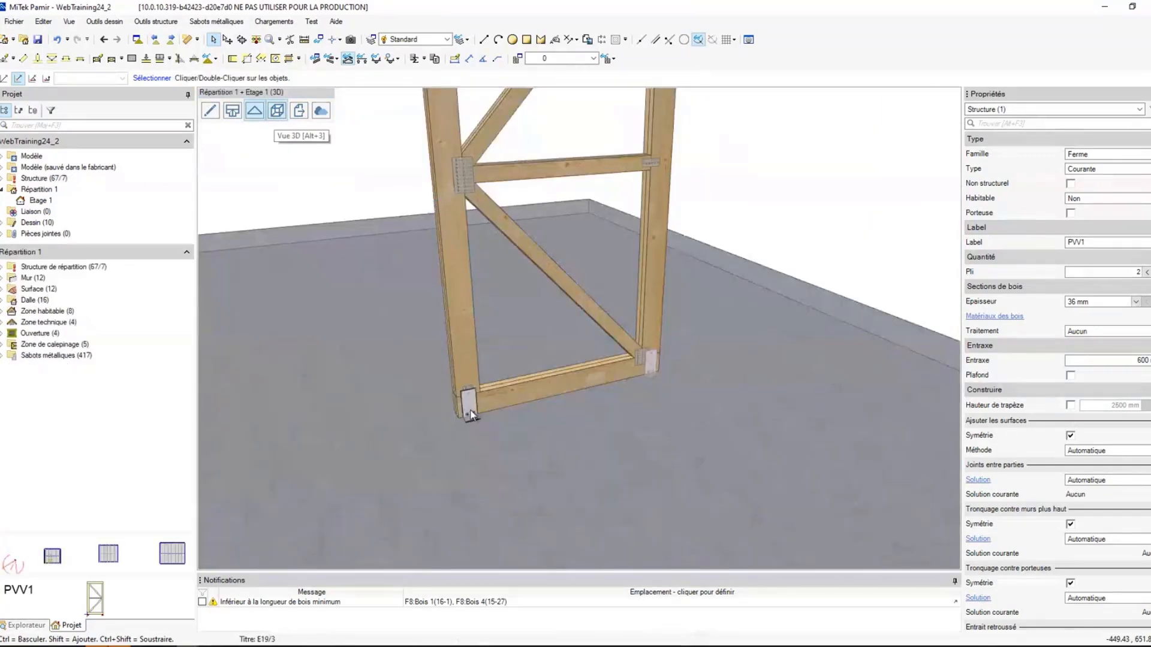
scroll(465, 412, "up", 2)
middle_click_drag(466, 410, 505, 320)
scroll(506, 320, "up", 1)
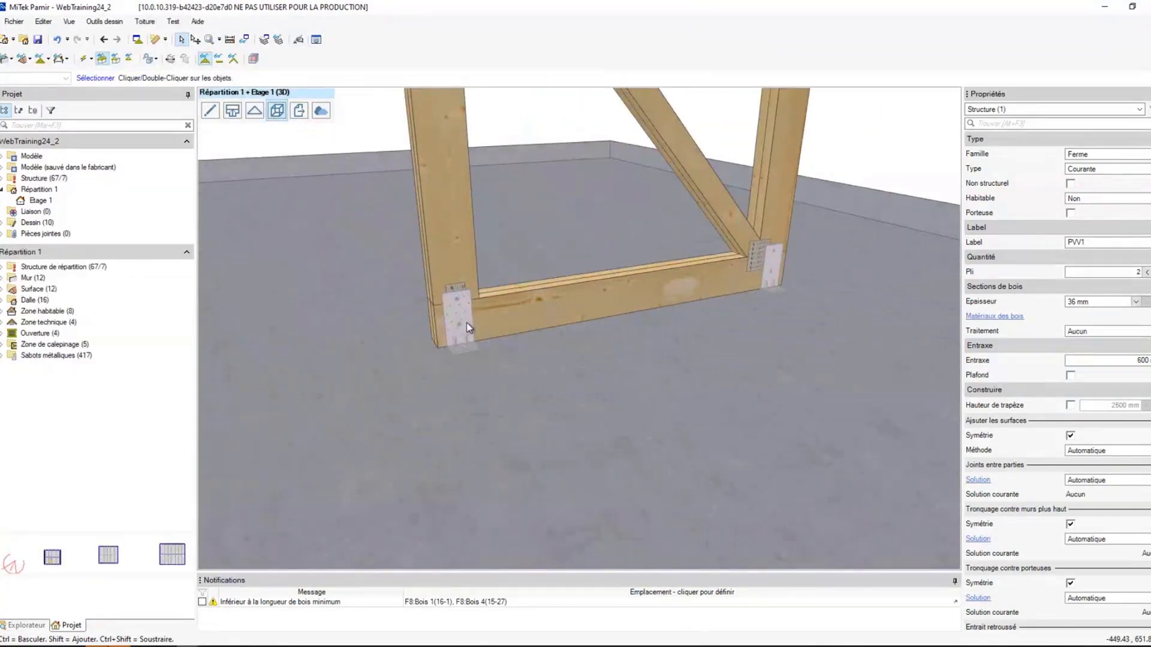
left_click(466, 324)
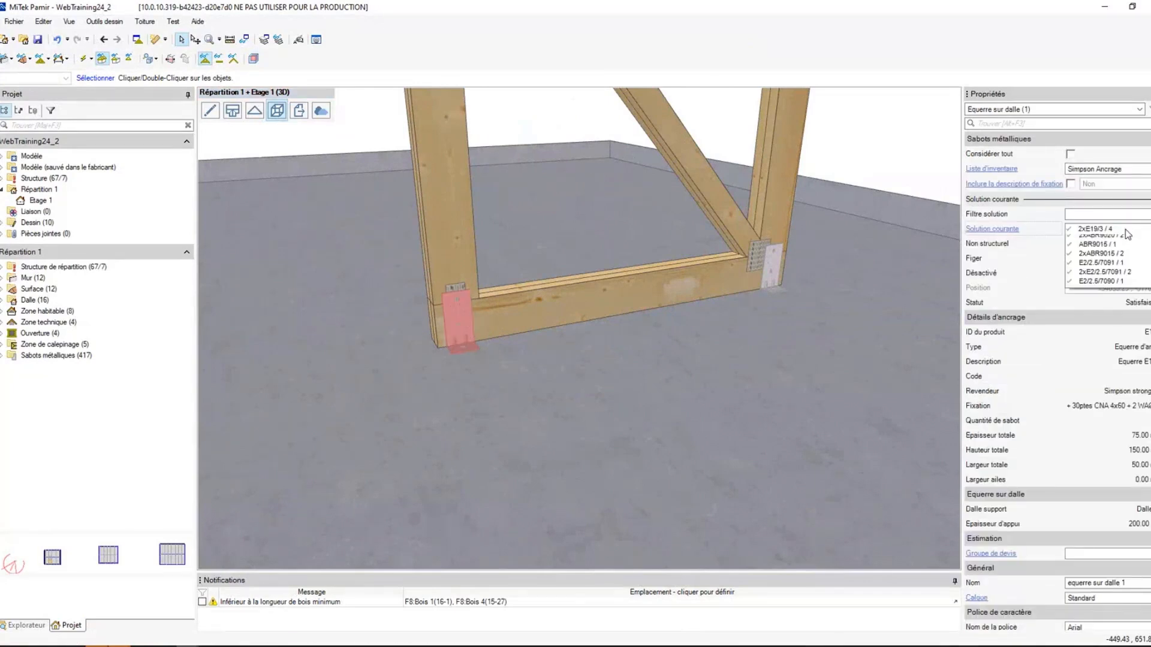
left_click(1129, 235)
scroll(1105, 267, "down", 3)
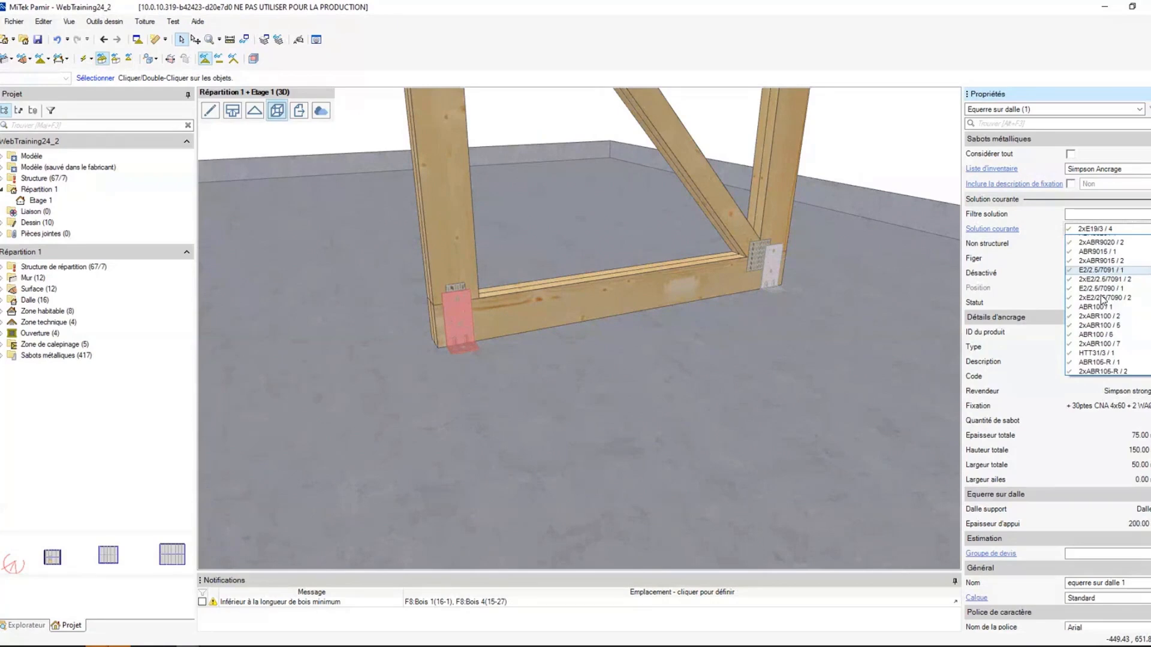
- Filter the slab bracket's solutions by "Ah" and choose 2xAH29050/4 / 2 as its current solution
left_click(1091, 214)
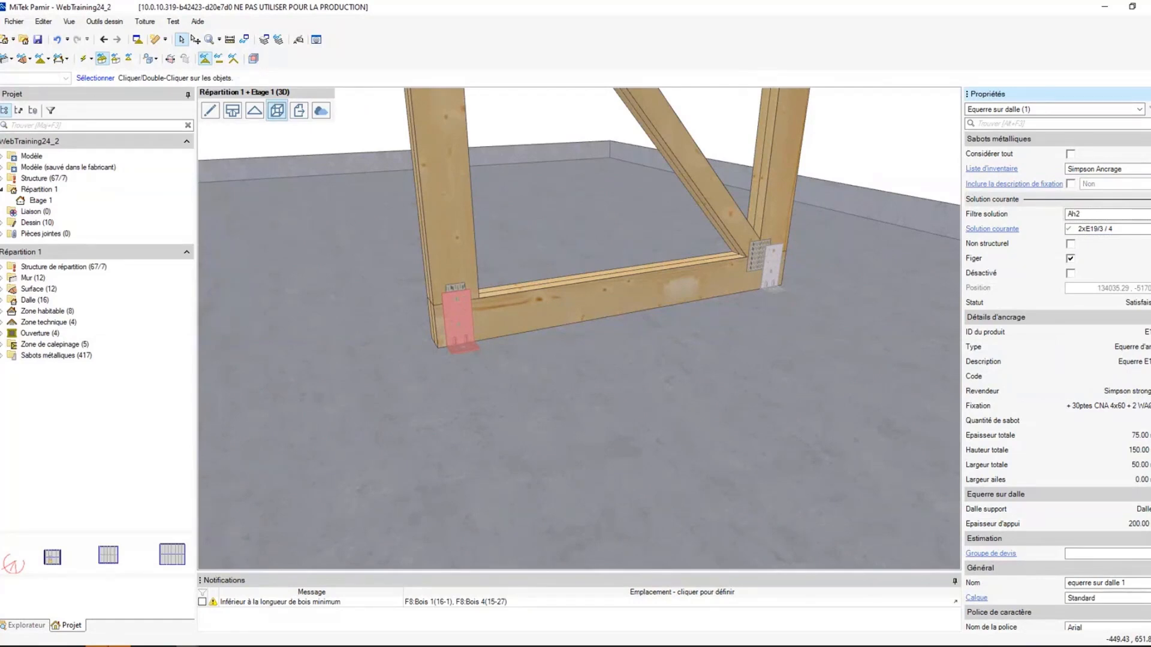
key("BackSpace")
key("BackSpace")
key("BackSpace")
left_click(1132, 229)
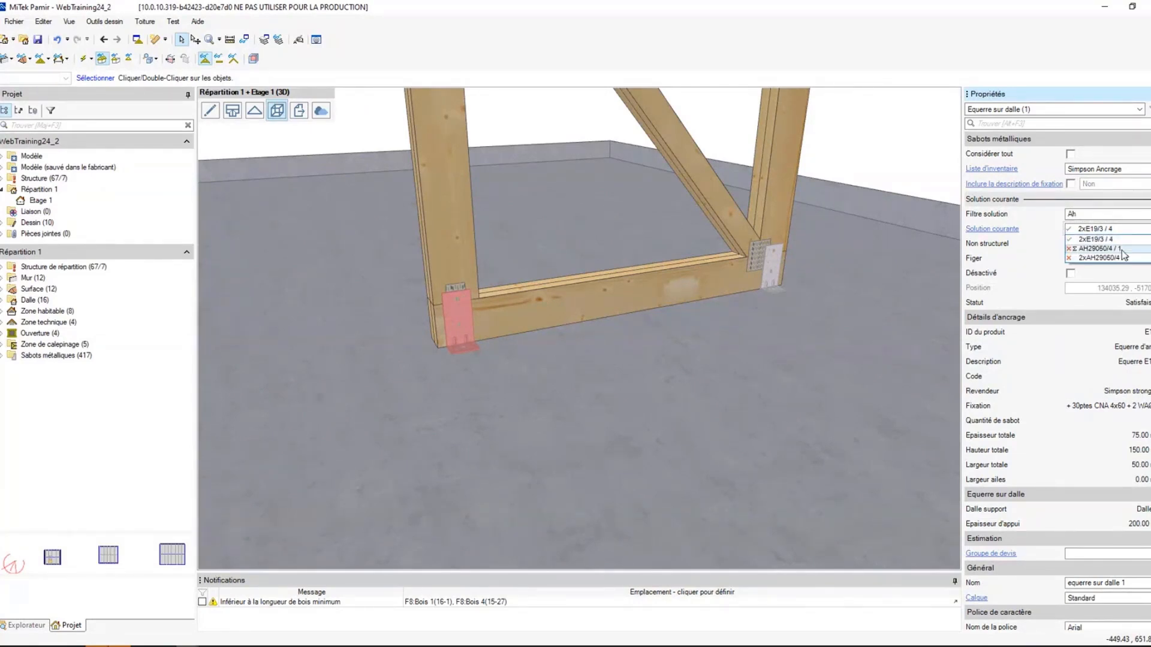
left_click(1124, 257)
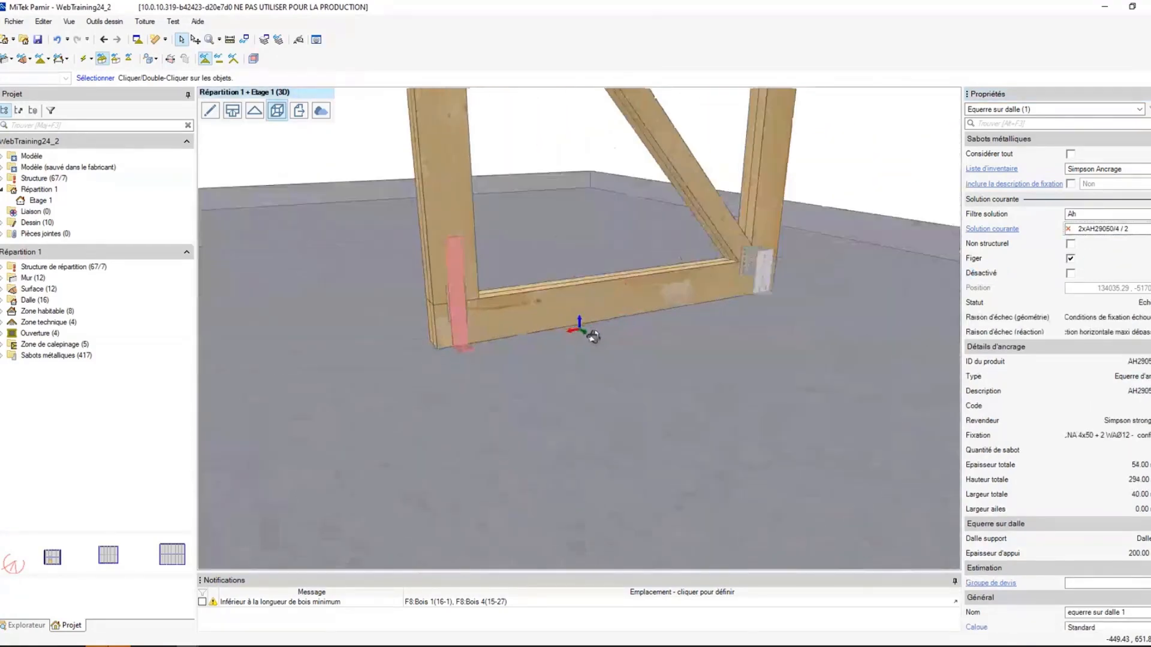
- Filter the solutions of the slab bracket at PVV1's opposite base corner by "htt" and choose HTT31/3 / 1 as its current solution
middle_click_drag(592, 337, 609, 345)
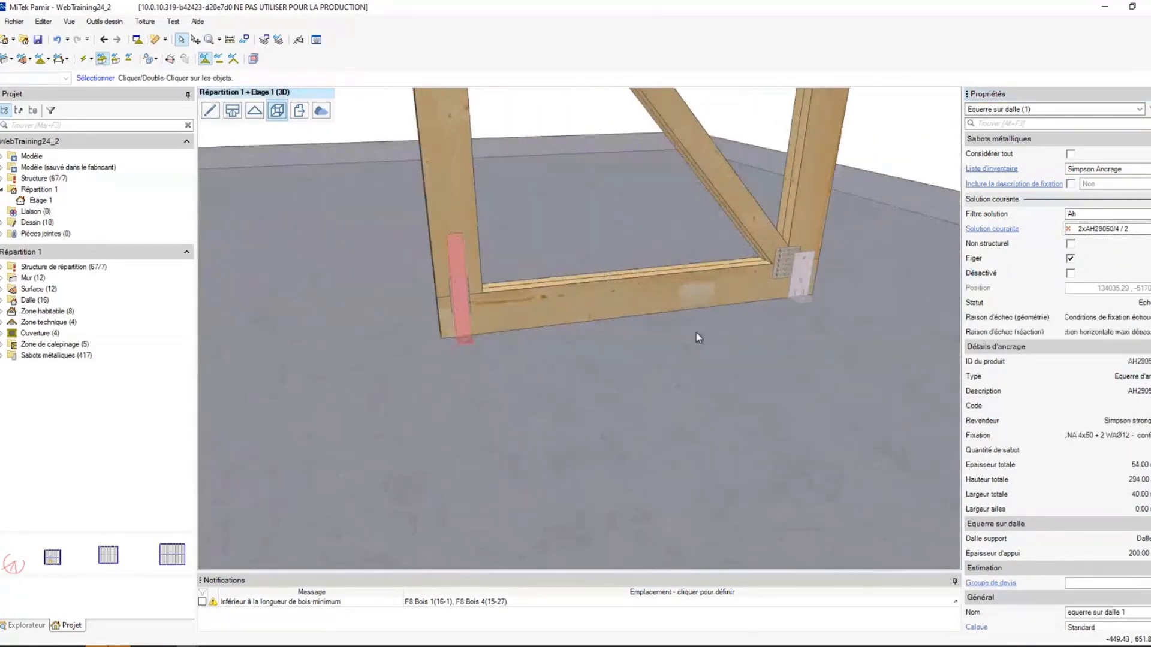
left_click(805, 294)
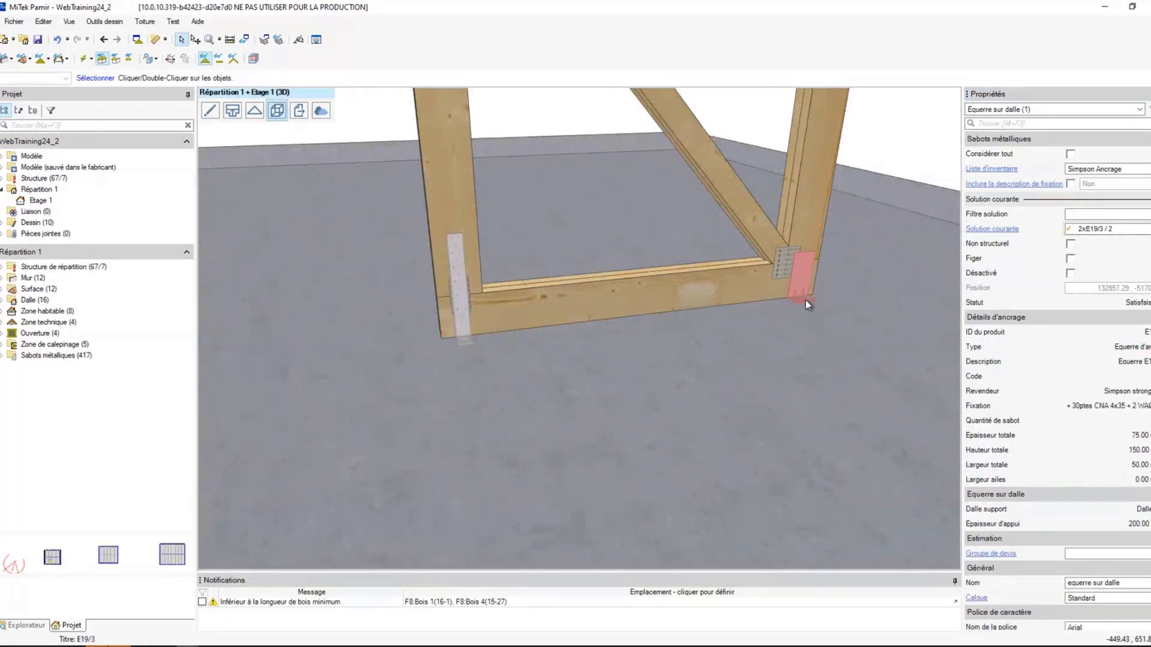
left_click(1079, 214)
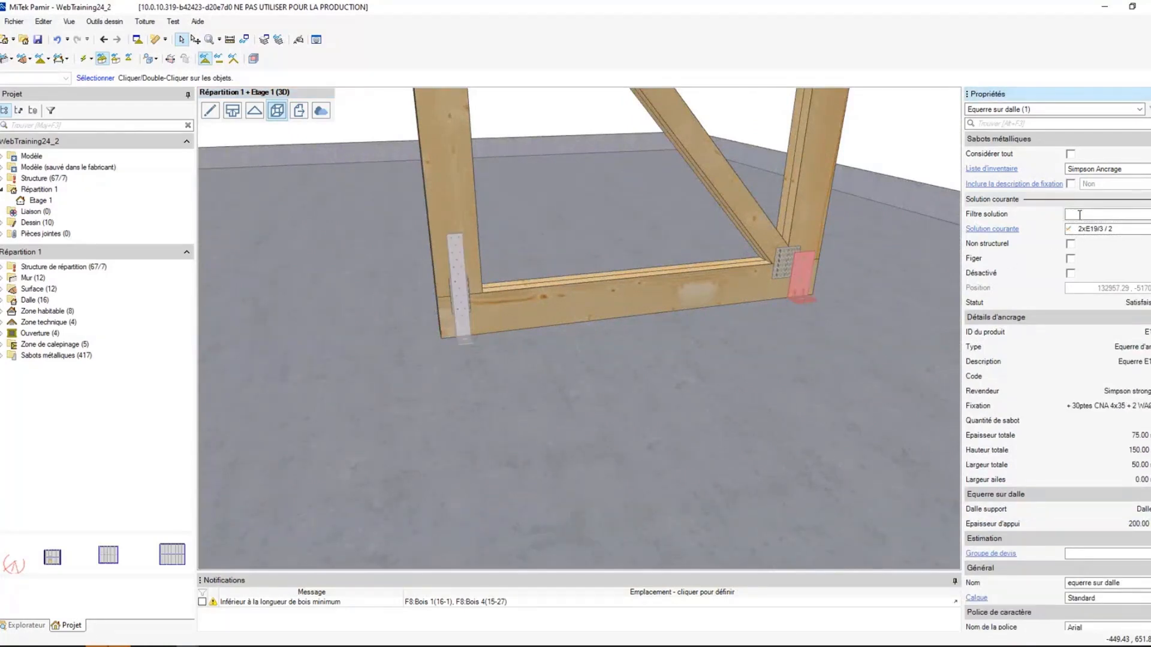
left_click(1127, 229)
left_click(1123, 249)
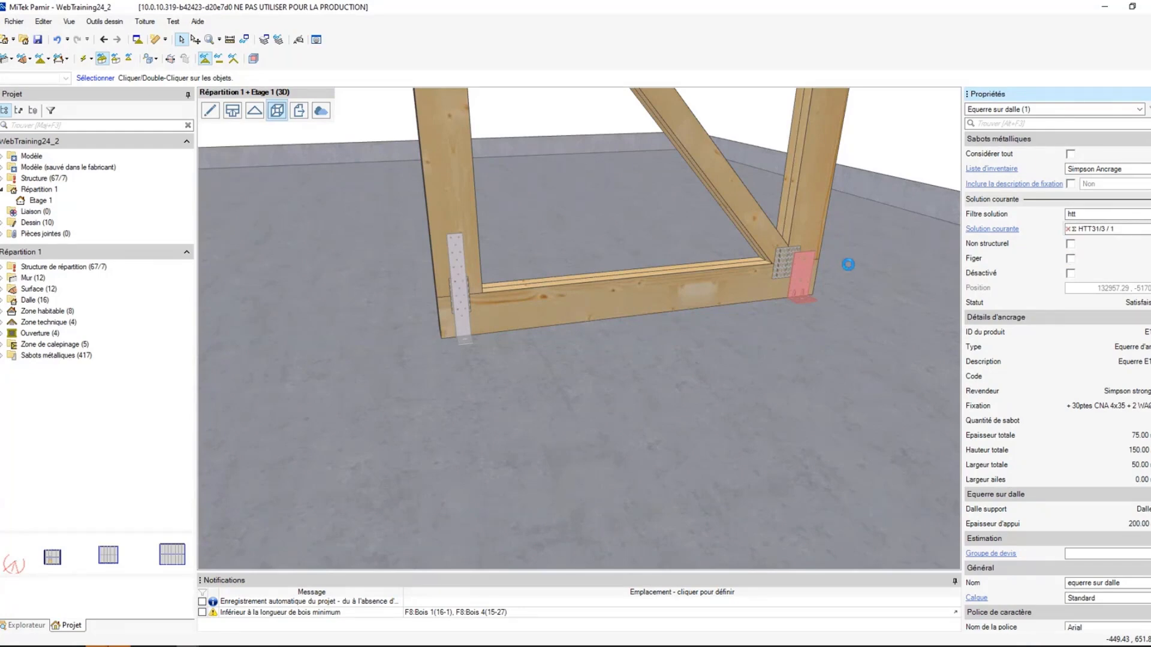
- Examine the HTT31/3 bracket along the post of PVV1 from another side in 3D, and switch to the plan view
scroll(791, 296, "down", 1)
mouse_move(790, 293)
middle_mouse_down()
mouse_move(660, 290)
mouse_move(817, 309)
mouse_move(436, 329)
mouse_move(548, 288)
mouse_move(579, 360)
mouse_move(604, 369)
middle_mouse_up()
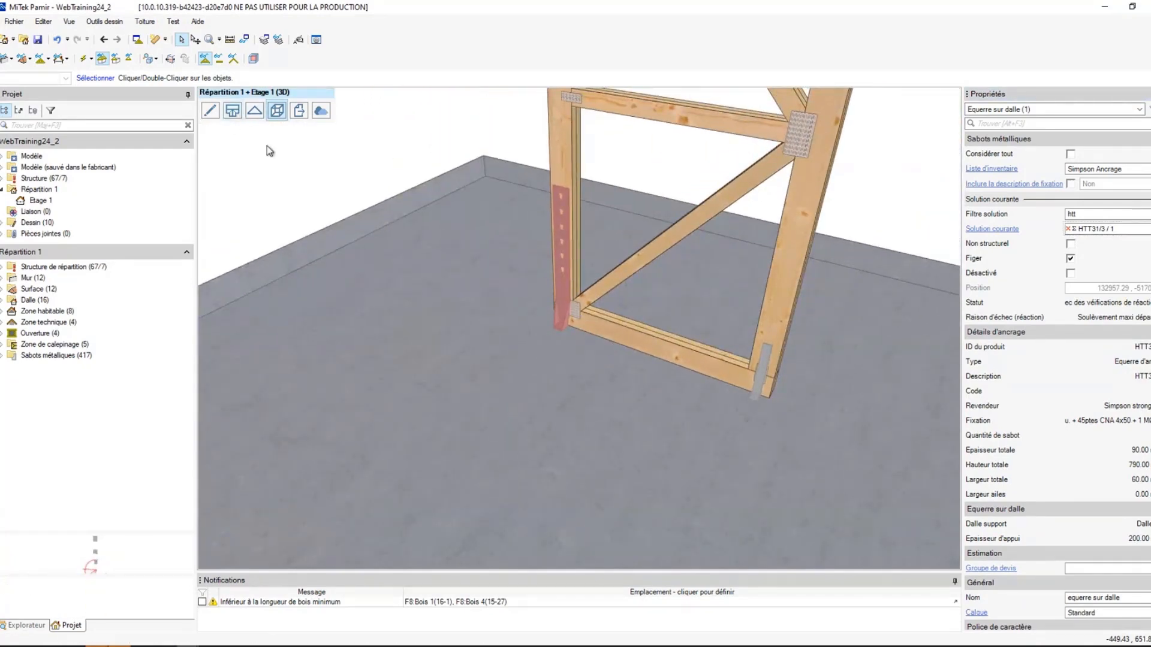
left_click(234, 112)
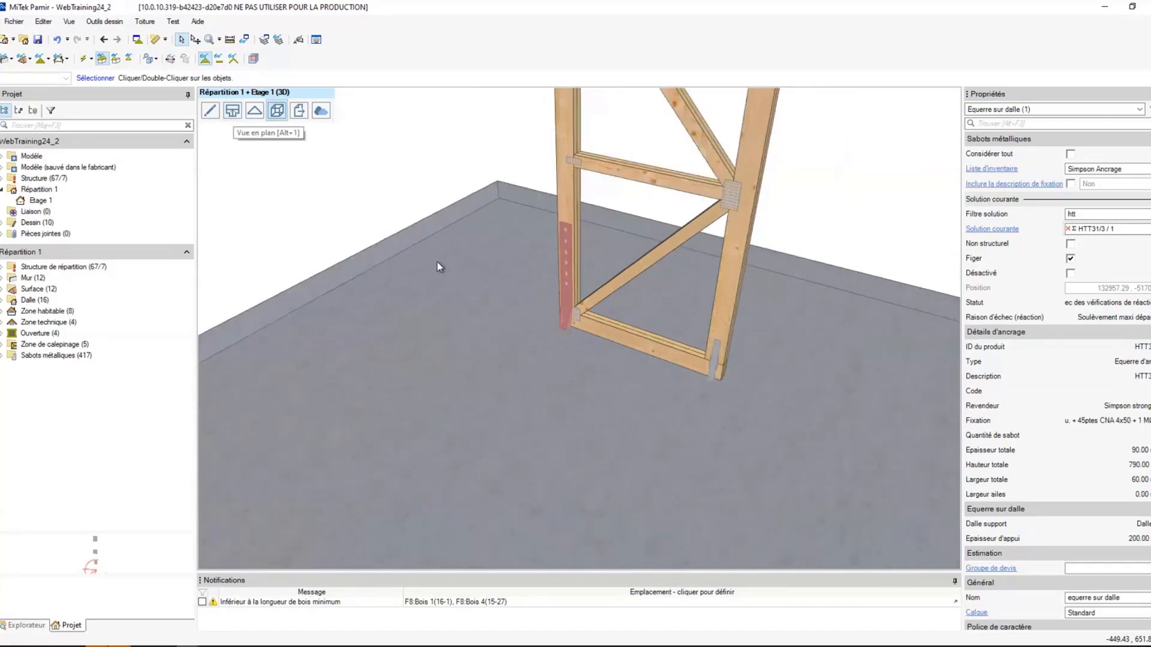